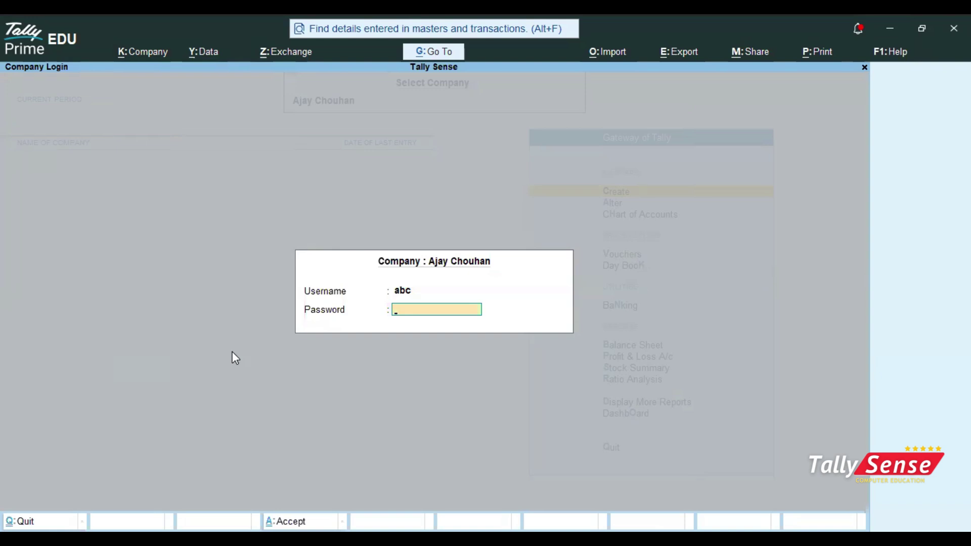
- Log into the company and open a blank Ledger Creation form from Create > Ledger
{"action": "key", "text": "Return"}
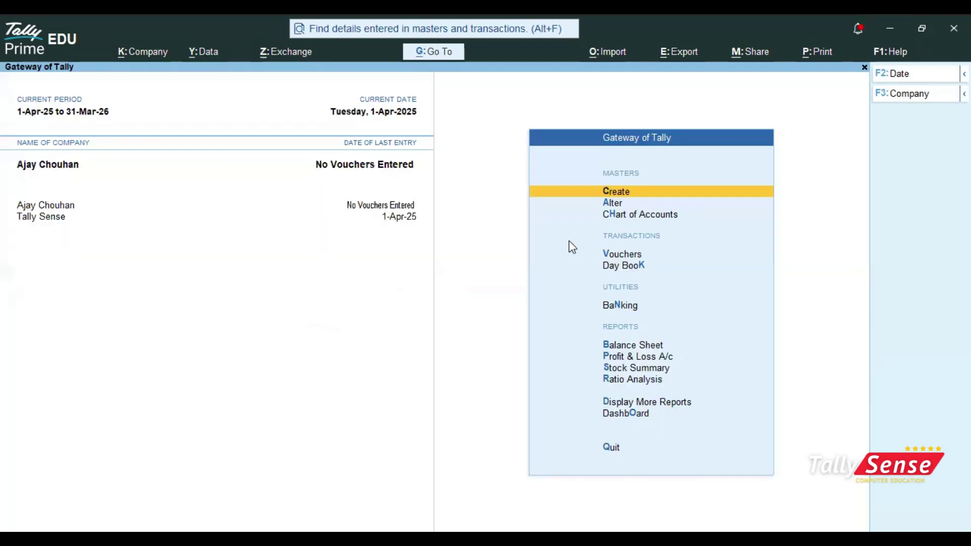
{"action": "left_click", "coordinate": [624, 194]}
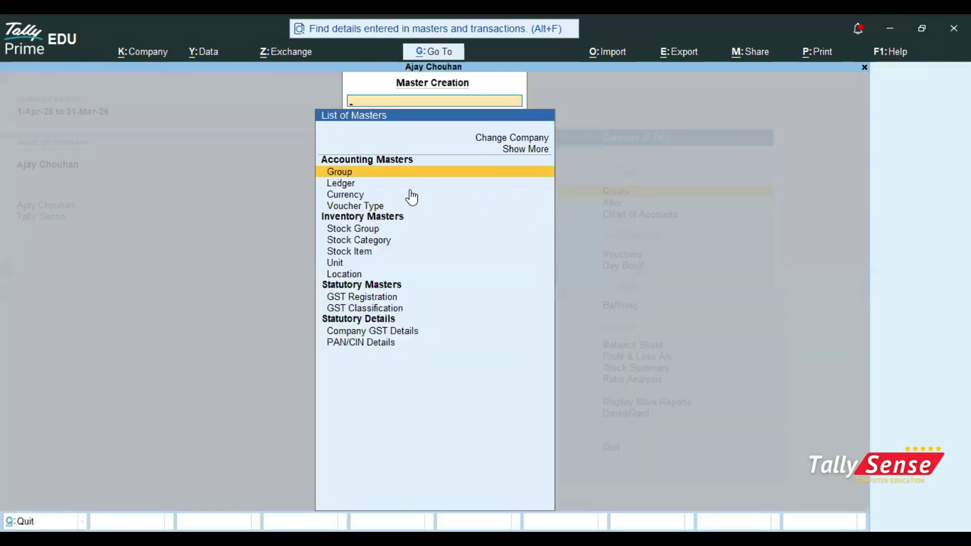
{"action": "key", "text": "Down"}
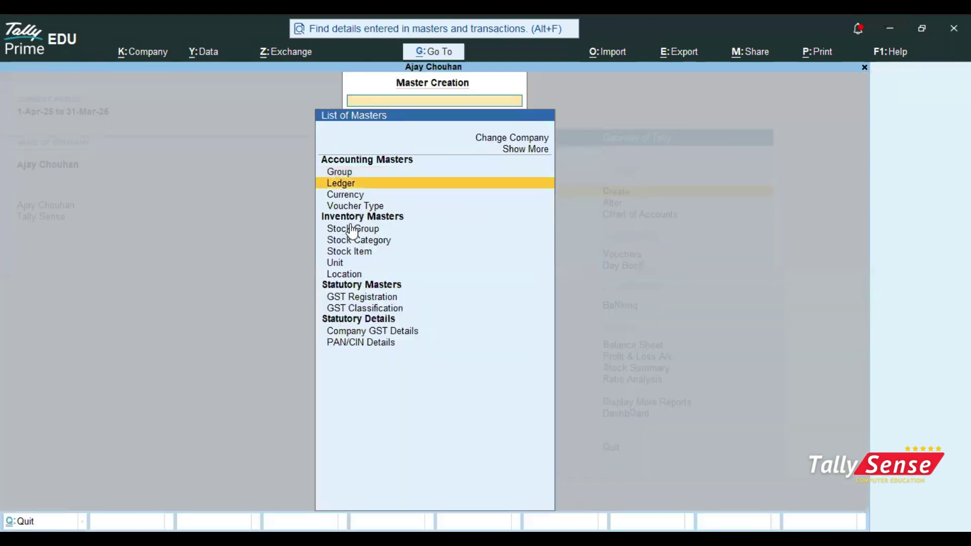
{"action": "left_click", "coordinate": [354, 185]}
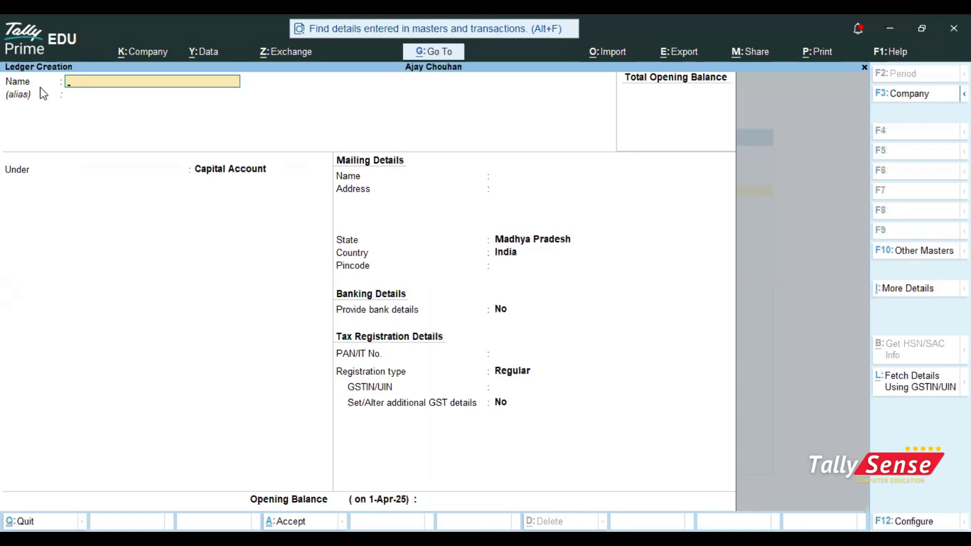
- Enter a person's name as the ledger name and reach the Under group field
{"action": "type", "text": "Aman Shram"}
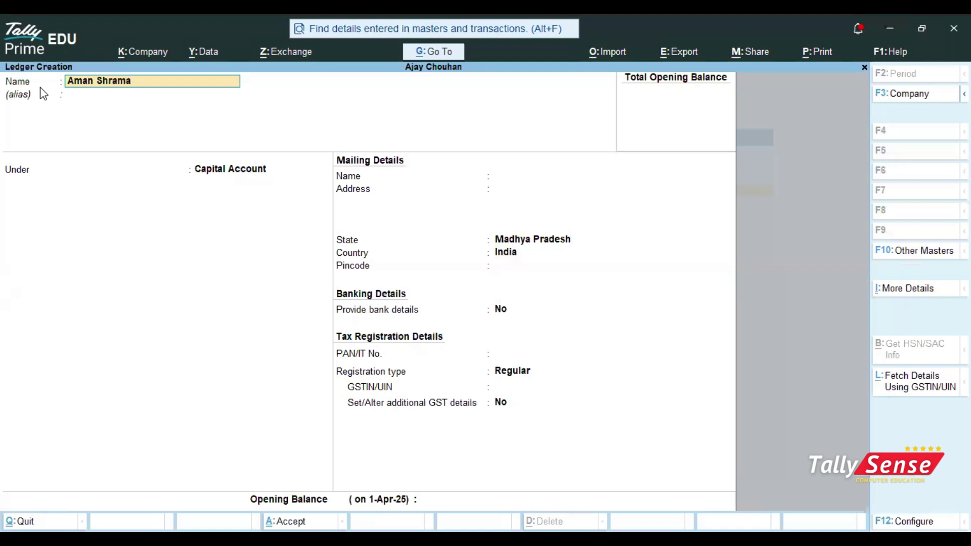
{"action": "type", "text": "a"}
{"action": "key", "text": "Return"}
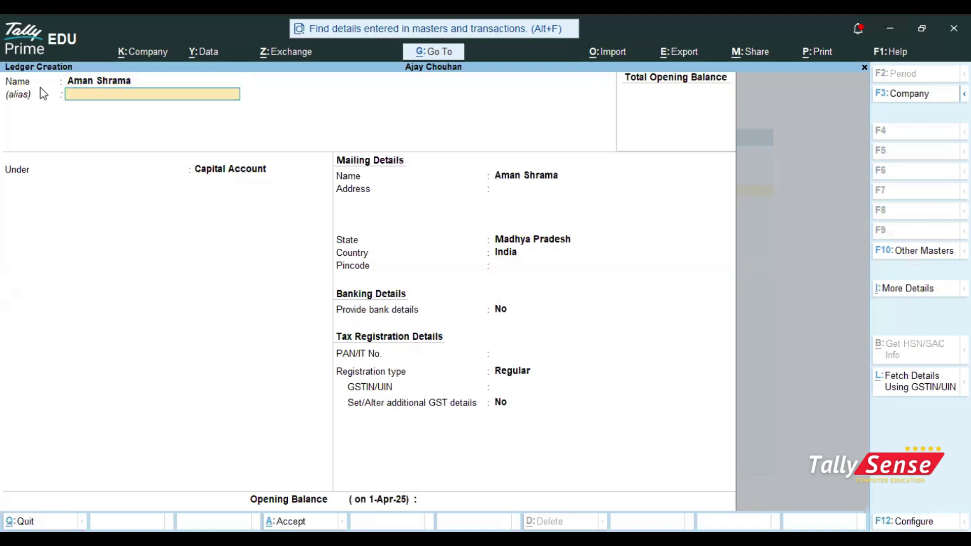
{"action": "key", "text": "Return"}
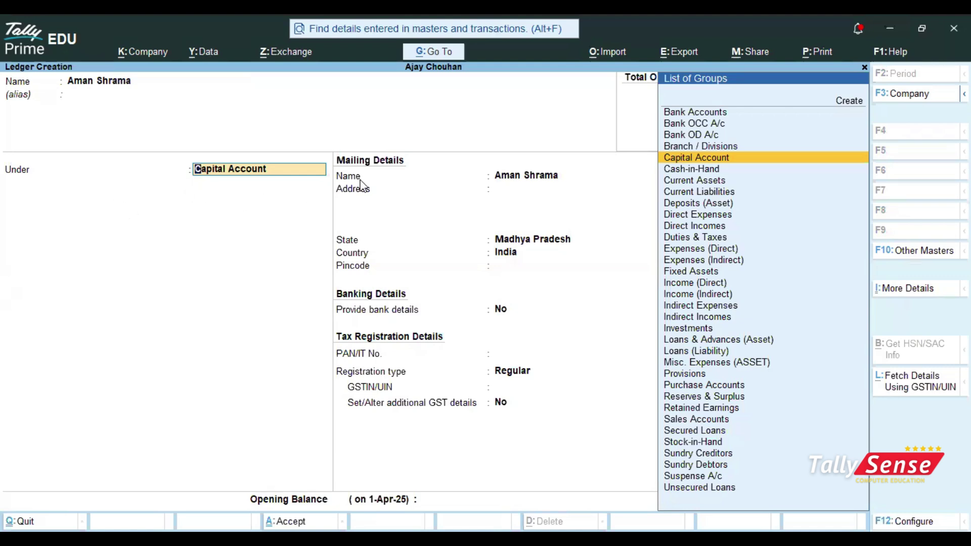
{"action": "key", "text": "BackSpace"}
{"action": "key", "text": "BackSpace"}
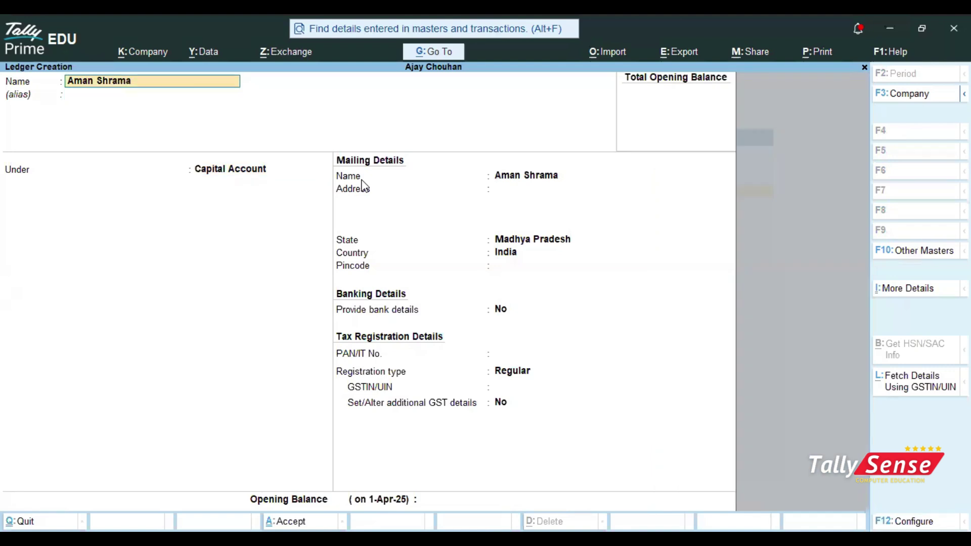
- Discard the unsaved ledger, open and close Group creation to return to List of Masters
{"action": "key", "text": "Escape"}
{"action": "key", "text": "Escape"}
{"action": "key", "text": "y"}
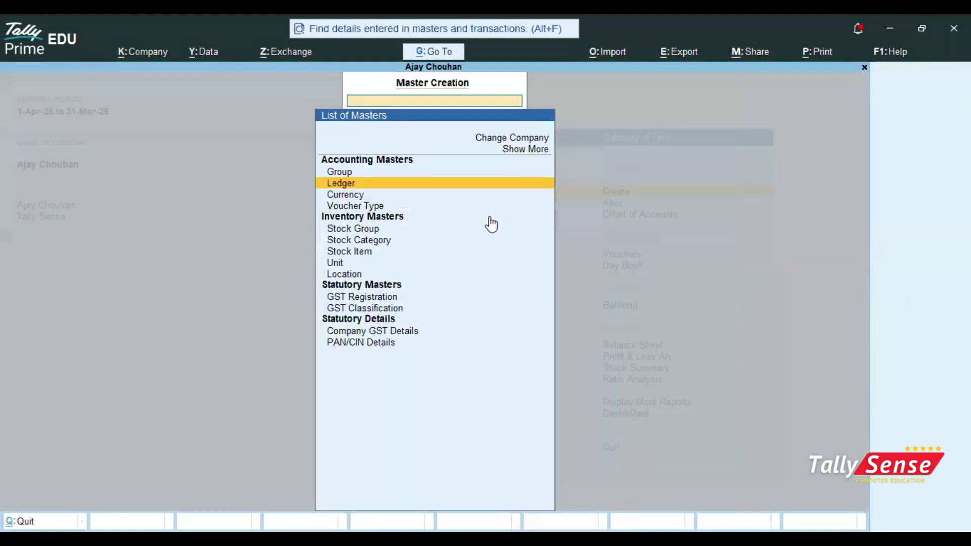
{"action": "left_click", "coordinate": [363, 173]}
{"action": "key", "text": "Escape"}
- Review the workbook's page 5 'Important Groups', then paste the ledger name back into Ledger Creation
{"action": "key", "text": "alt+Tab"}
{"action": "scroll", "coordinate": [378, 211], "scroll_direction": "down", "scroll_amount": 6}
{"action": "scroll", "coordinate": [381, 238], "scroll_direction": "down", "scroll_amount": 5}
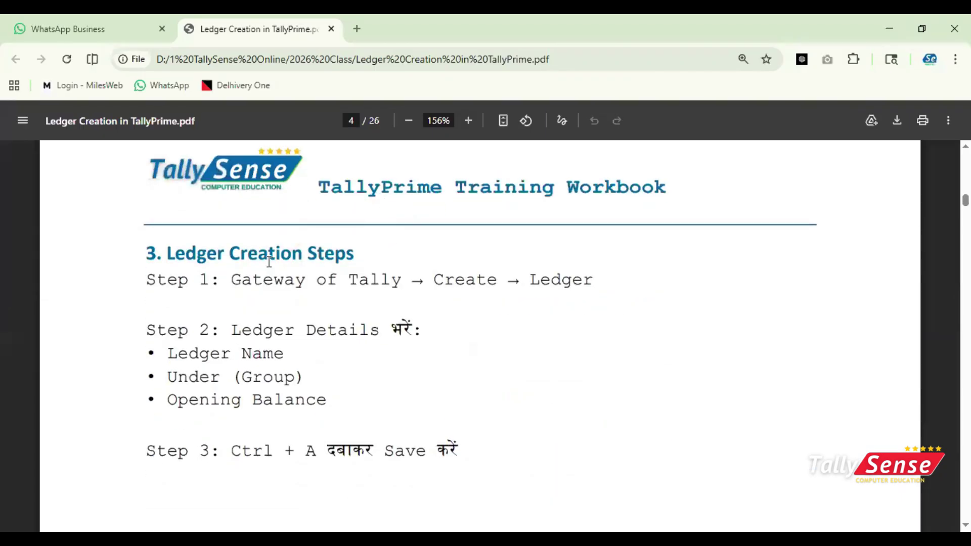
{"action": "scroll", "coordinate": [270, 262], "scroll_direction": "down", "scroll_amount": 12}
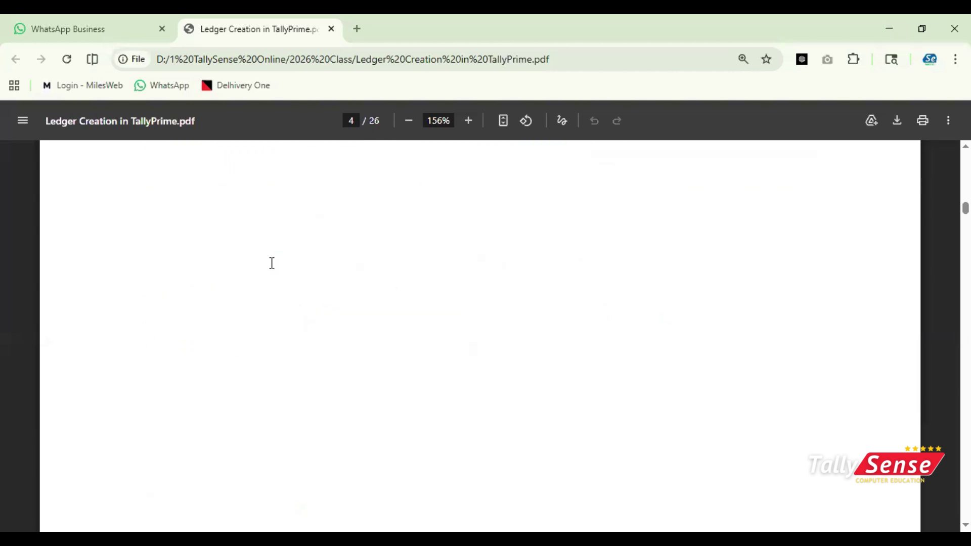
{"action": "scroll", "coordinate": [271, 268], "scroll_direction": "down", "scroll_amount": 3}
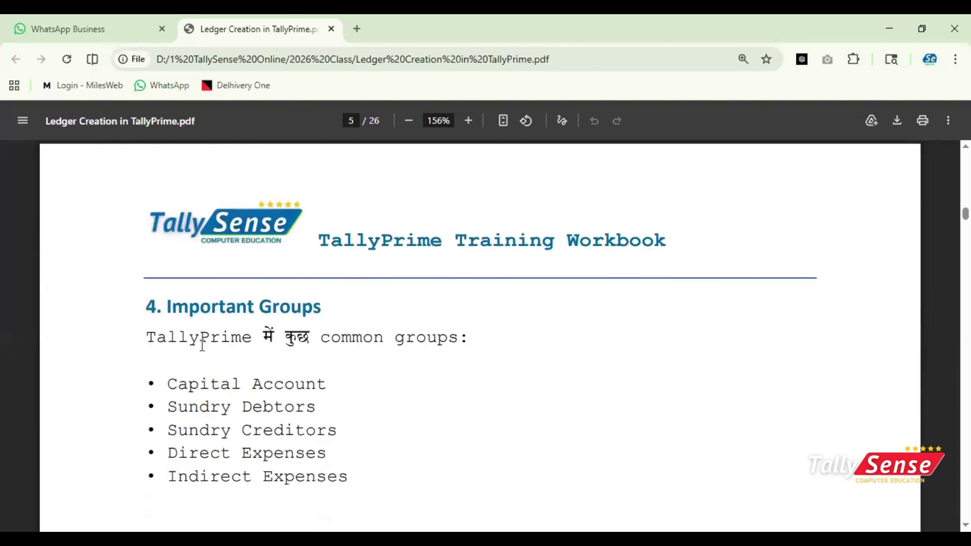
{"action": "scroll", "coordinate": [201, 345], "scroll_direction": "down", "scroll_amount": 1}
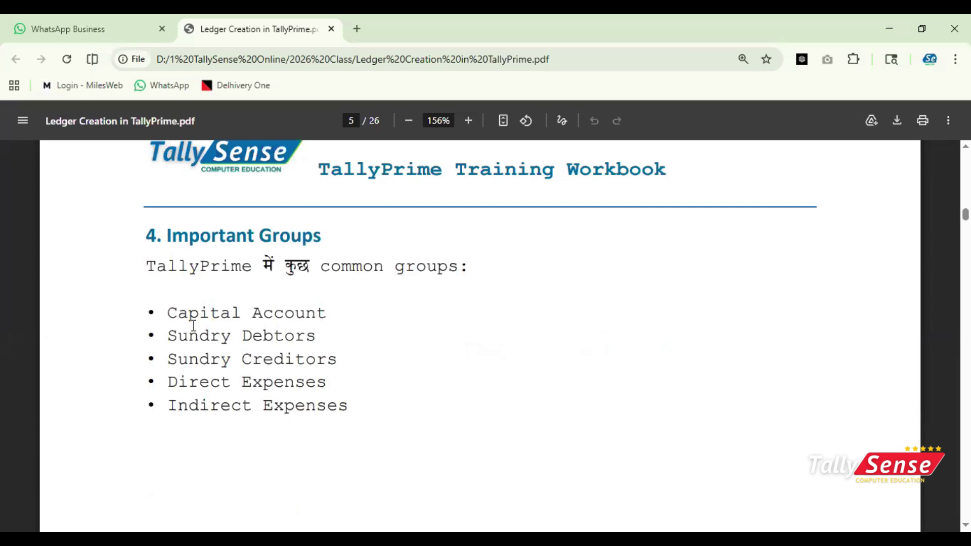
{"action": "scroll", "coordinate": [176, 321], "scroll_direction": "down", "scroll_amount": 4}
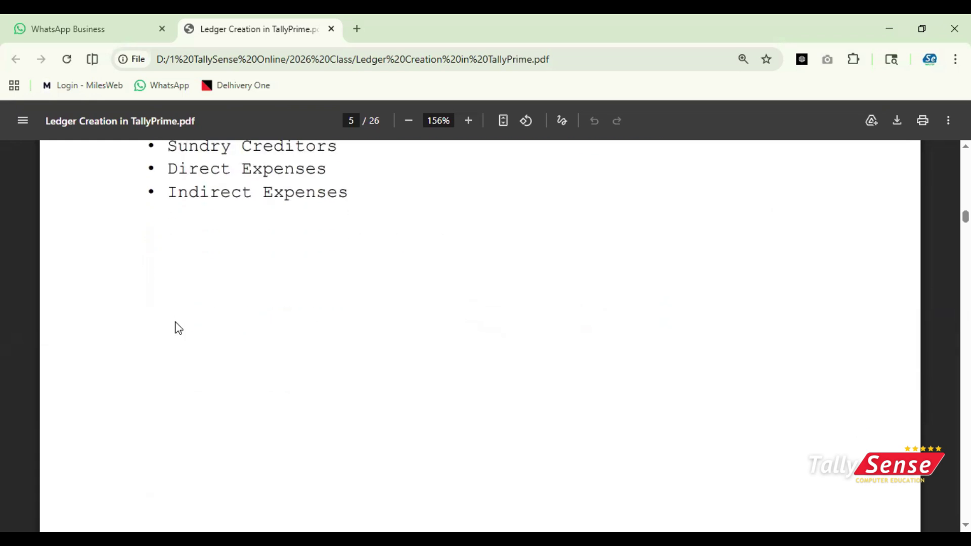
{"action": "scroll", "coordinate": [177, 321], "scroll_direction": "up", "scroll_amount": 3}
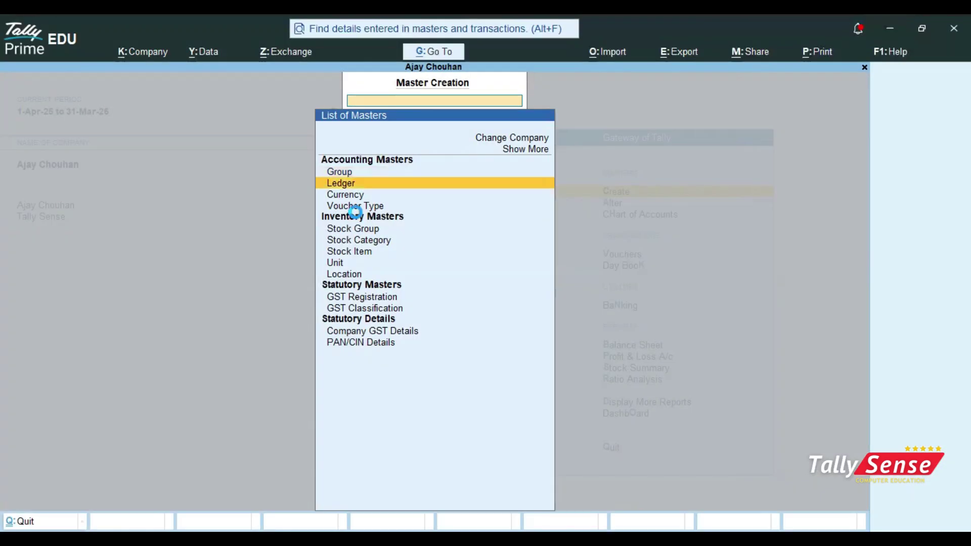
{"action": "key", "text": "Return"}
{"action": "type", "text": "Aman Shrama"}
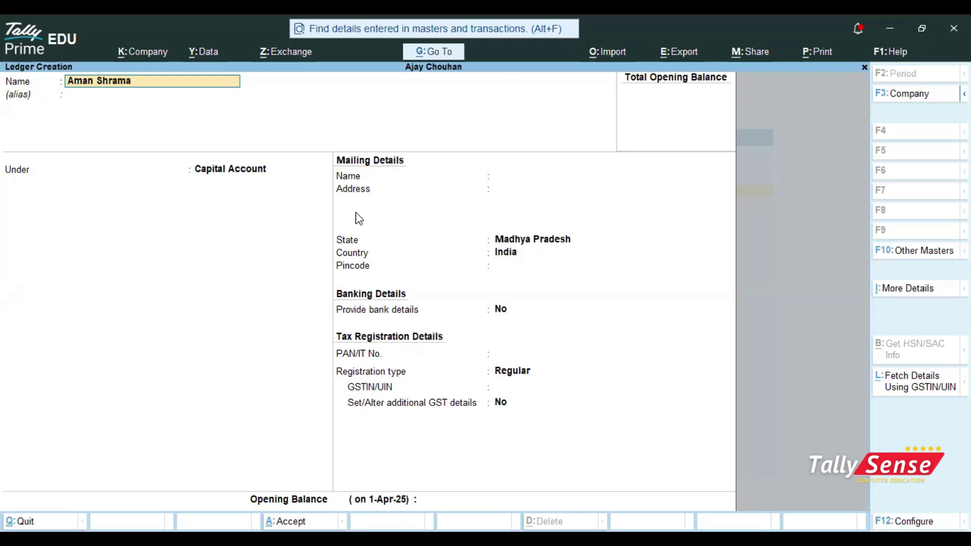
- Accept the ledger name and browse the List of Groups in the Under field
{"action": "key", "text": "Return"}
{"action": "key", "text": "Return"}
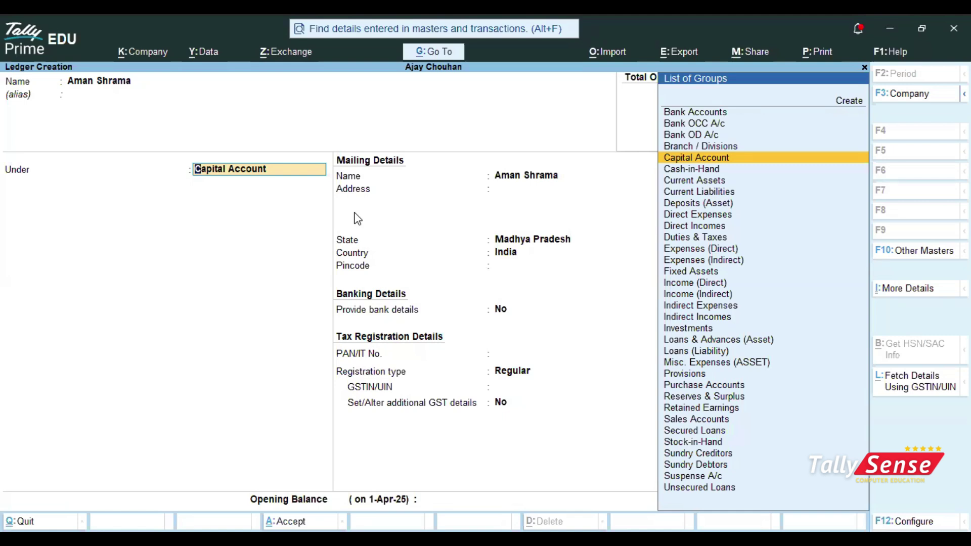
{"action": "key", "text": "Up"}
{"action": "key", "text": "Up"}
{"action": "key", "text": "Up"}
{"action": "key", "text": "Up"}
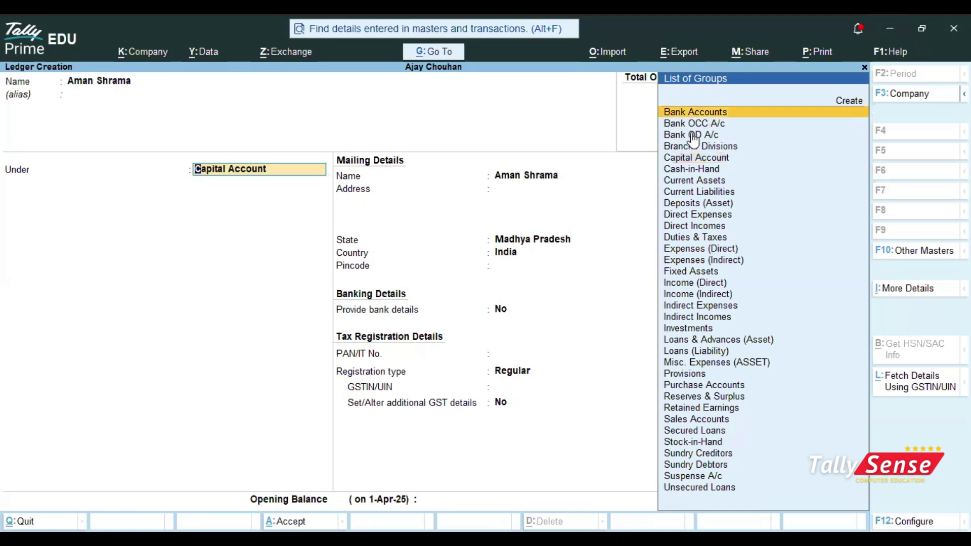
{"action": "key", "text": "Down"}
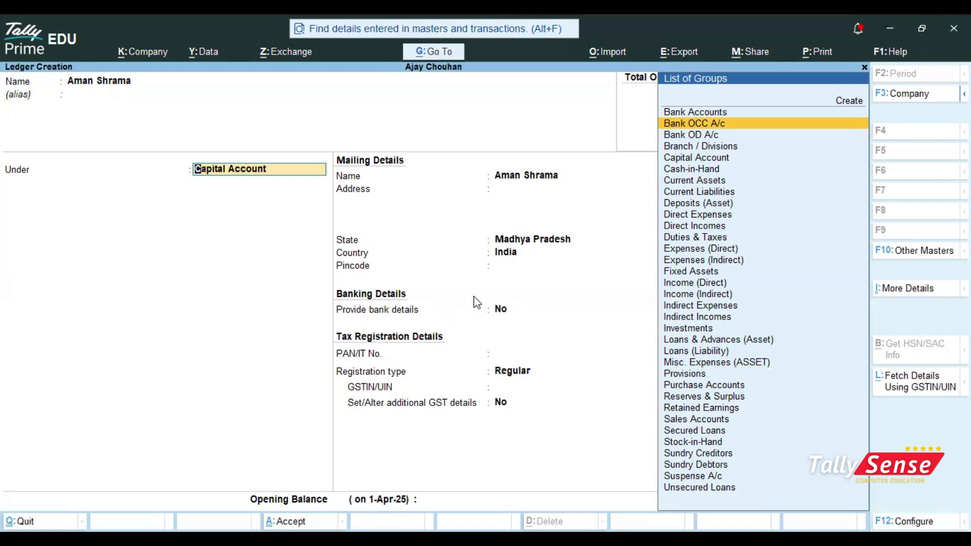
- Browse the expense groups and pick Expenses (Indirect) as the ledger's parent group
{"action": "key", "text": "Down"}
{"action": "key", "text": "Down"}
{"action": "key", "text": "Down"}
{"action": "key", "text": "Down"}
{"action": "key", "text": "Down"}
{"action": "key", "text": "Down"}
{"action": "key", "text": "Down"}
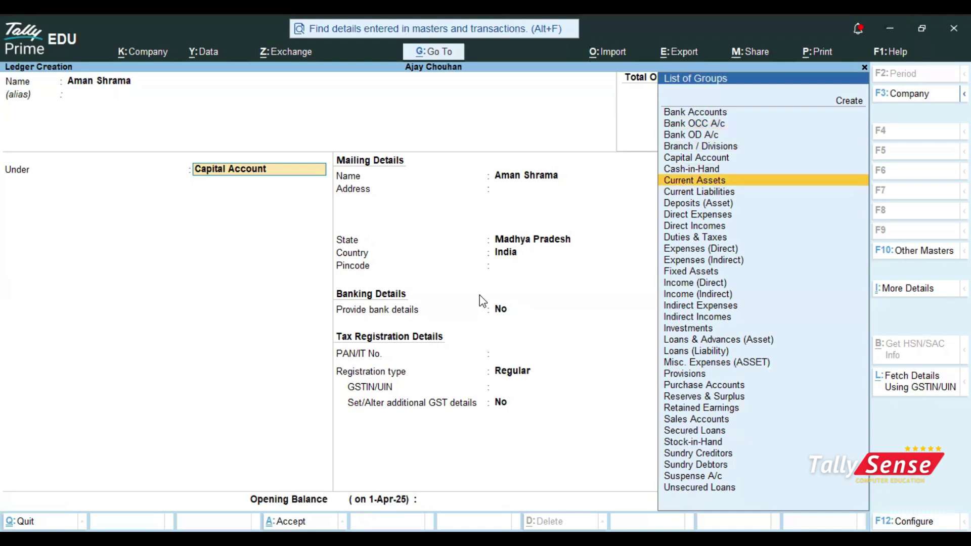
{"action": "key", "text": "Down"}
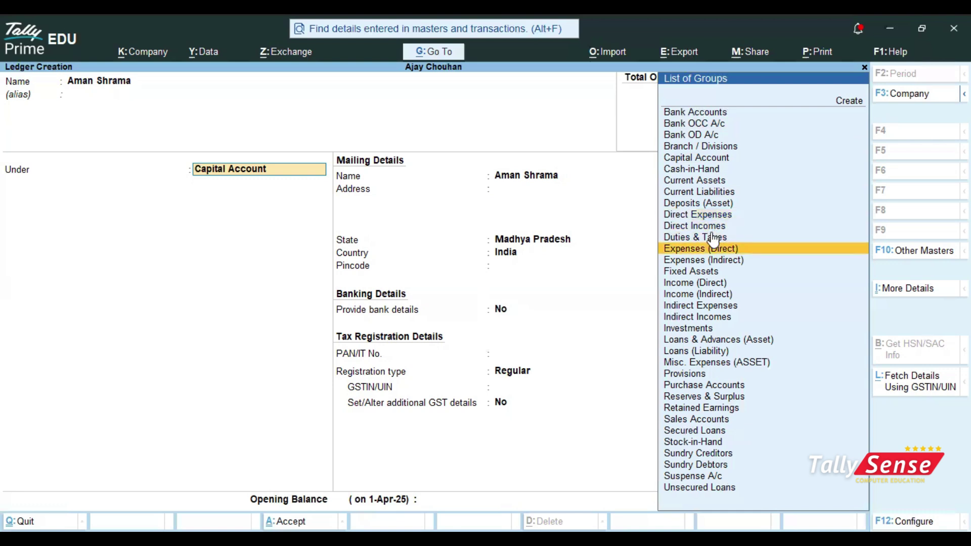
{"action": "key", "text": "Up"}
{"action": "key", "text": "Up"}
{"action": "key", "text": "Up"}
{"action": "key", "text": "Up"}
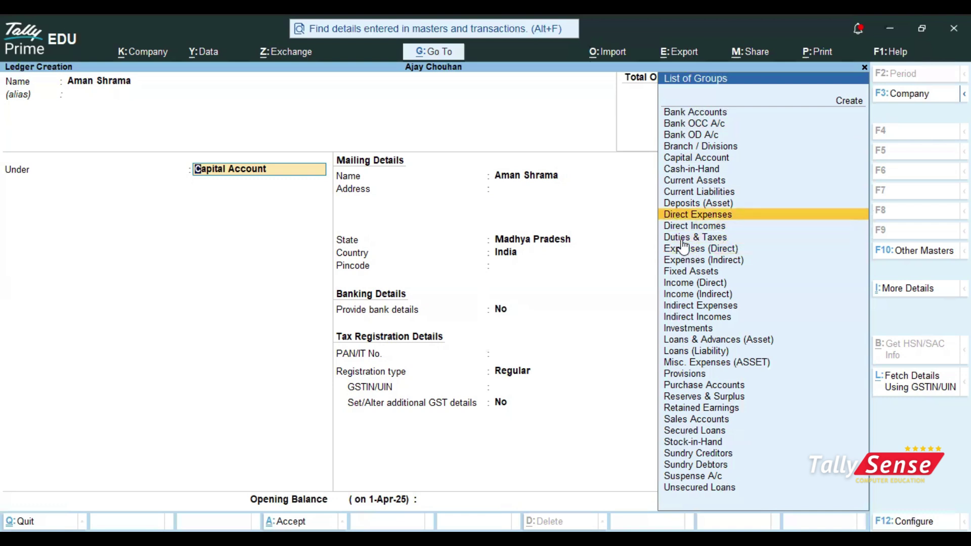
{"action": "key", "text": "Down"}
{"action": "key", "text": "Down"}
{"action": "key", "text": "Down"}
{"action": "key", "text": "Down"}
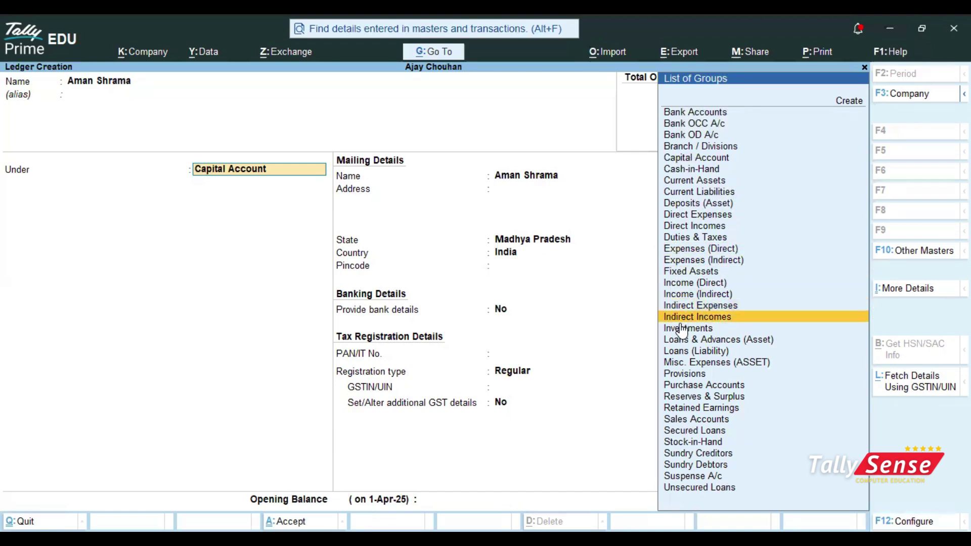
{"action": "key", "text": "Up"}
{"action": "key", "text": "Up"}
{"action": "key", "text": "Up"}
{"action": "key", "text": "Up"}
{"action": "key", "text": "Up"}
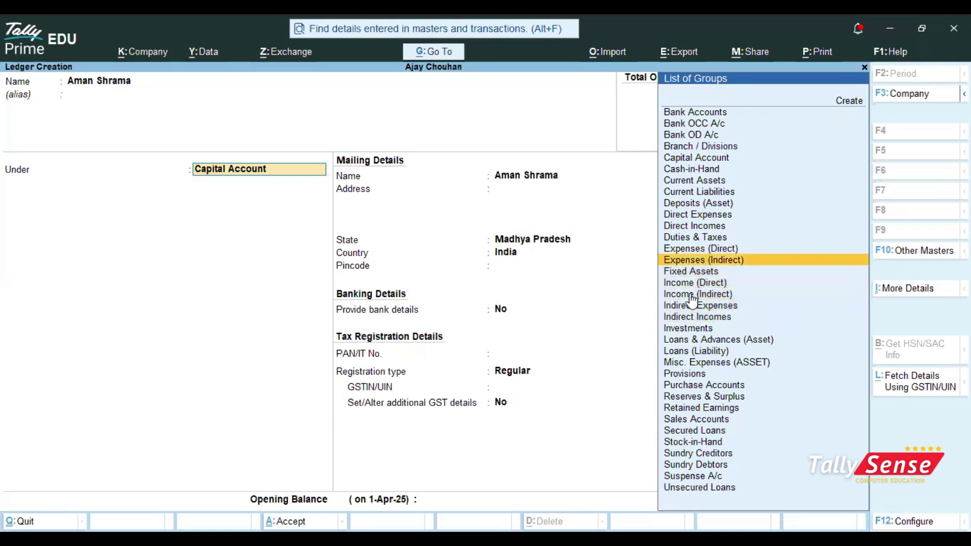
{"action": "key", "text": "Up"}
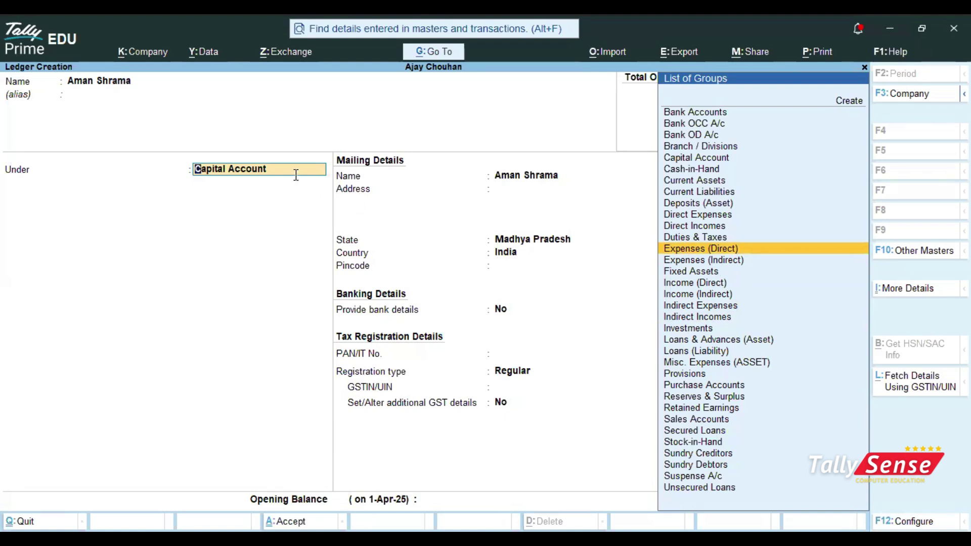
{"action": "left_click", "coordinate": [683, 260]}
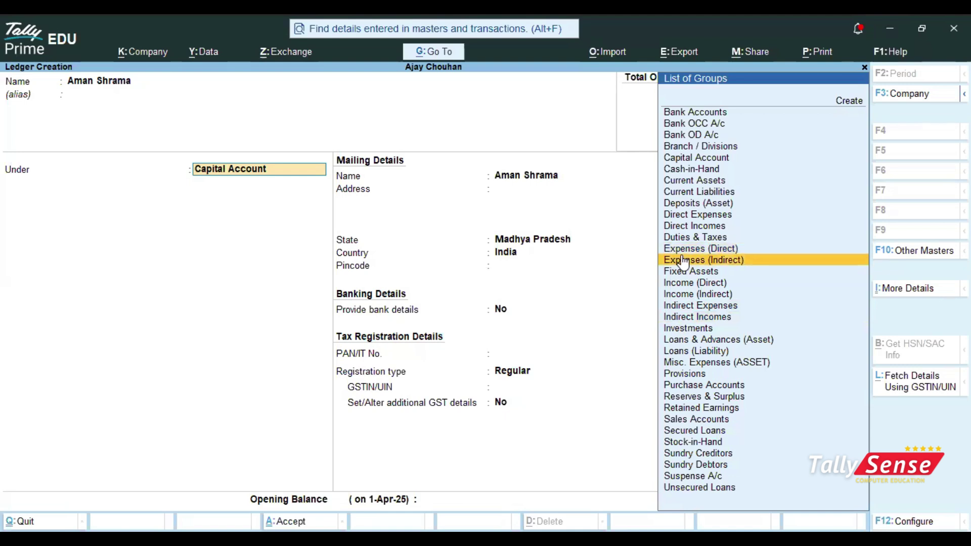
{"action": "left_click", "coordinate": [682, 260]}
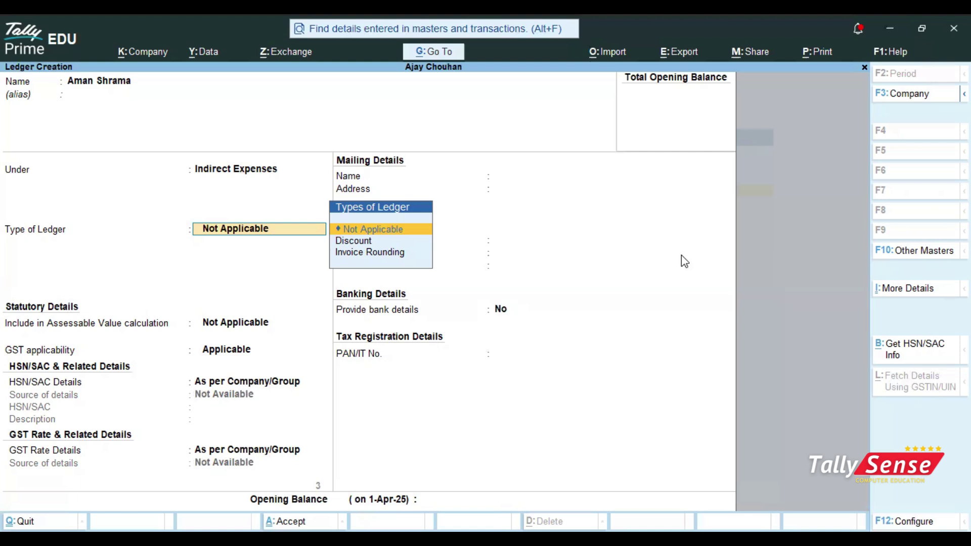
- Accept the Indirect Expenses ledger with type Not Applicable using Ctrl+A
{"action": "key", "text": "ctrl+a"}
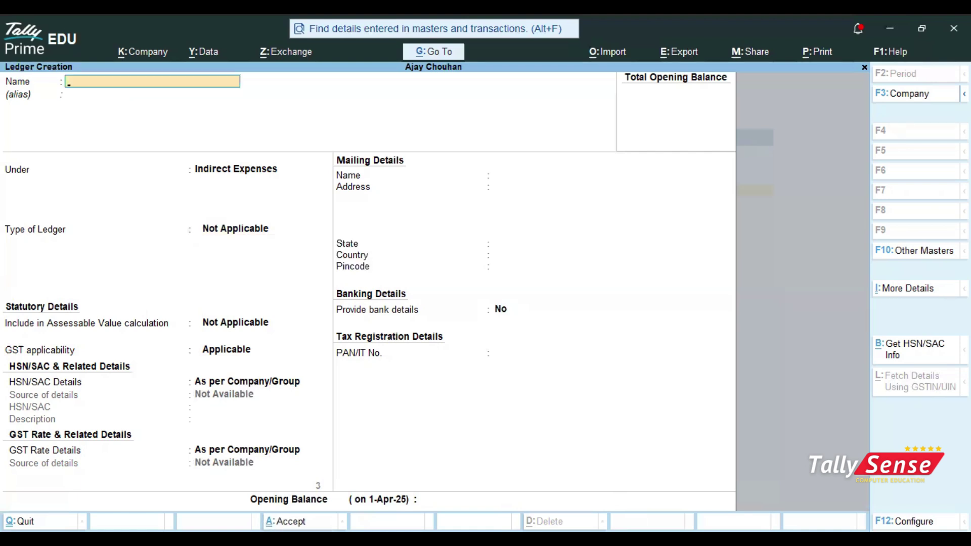
- Create the 'Uco Bank (S/a)' ledger under Bank Accounts and save it
{"action": "type", "text": "Uco Bank (S/a)"}
{"action": "key", "text": "Return"}
{"action": "key", "text": "Return"}
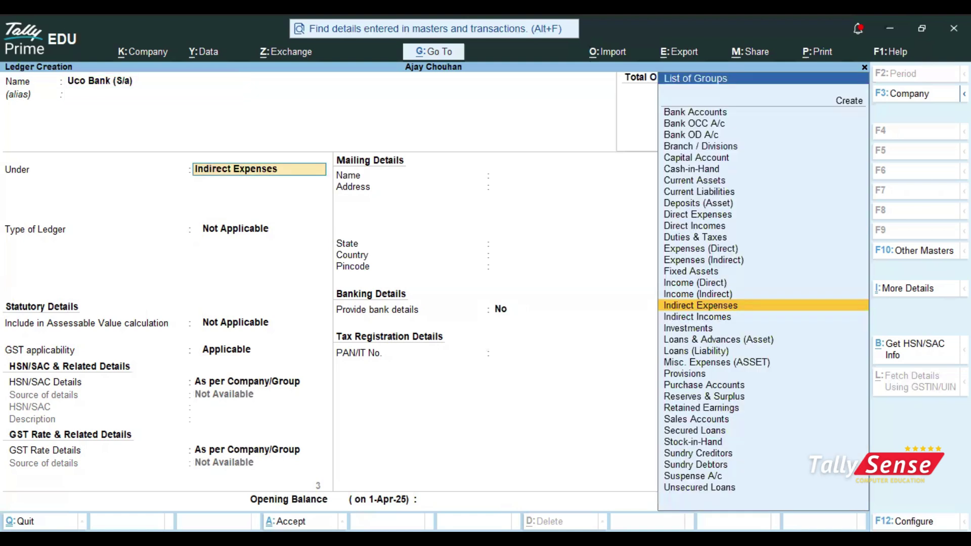
{"action": "key", "text": "Up"}
{"action": "key", "text": "Up"}
{"action": "key", "text": "Up"}
{"action": "key", "text": "Up"}
{"action": "key", "text": "Up"}
{"action": "key", "text": "Up"}
{"action": "key", "text": "Up"}
{"action": "key", "text": "Up"}
{"action": "key", "text": "Up"}
{"action": "key", "text": "Up"}
{"action": "key", "text": "Up"}
{"action": "key", "text": "Up"}
{"action": "key", "text": "Up"}
{"action": "key", "text": "Up"}
{"action": "key", "text": "Up"}
{"action": "key", "text": "Up"}
{"action": "key", "text": "Up"}
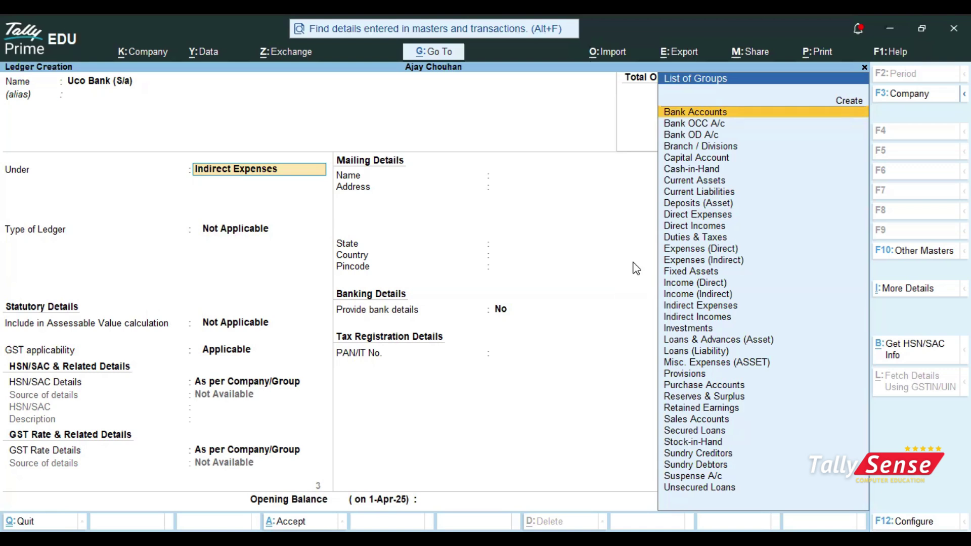
{"action": "key", "text": "Return"}
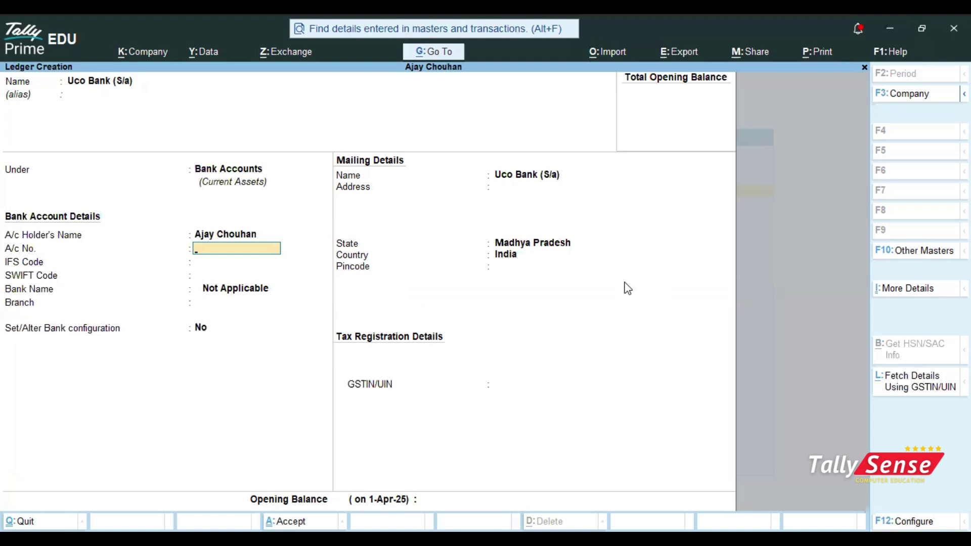
{"action": "left_click", "coordinate": [286, 522]}
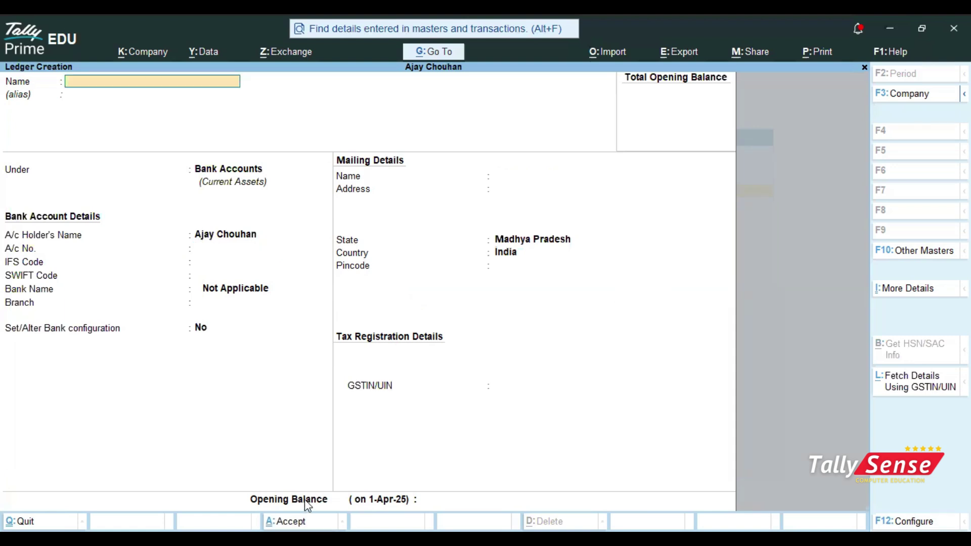
- Create a party ledger under Sundry Creditors, dismiss the missing-GSTIN warning, and save it
{"action": "type", "text": "Vishal"}
{"action": "key", "text": "Return"}
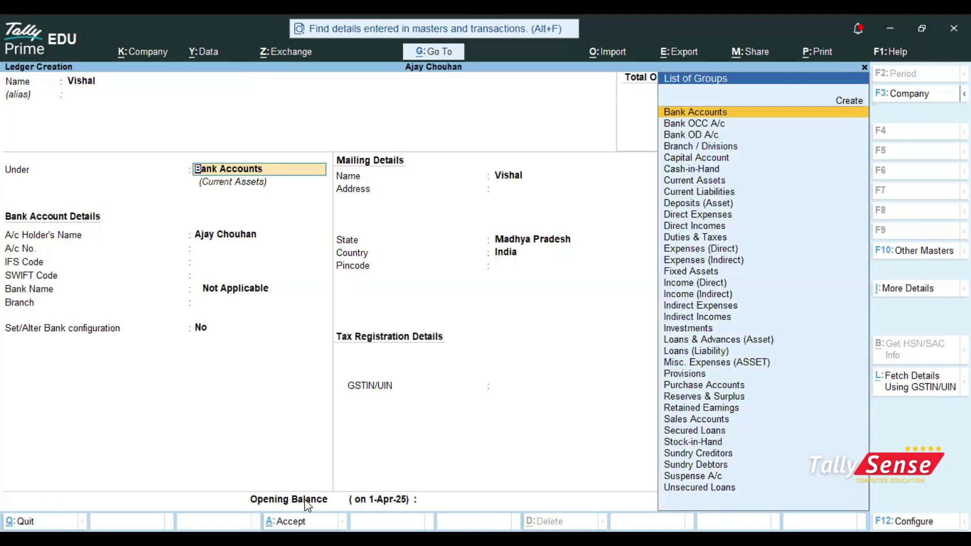
{"action": "key", "text": "Down"}
{"action": "key", "text": "Down"}
{"action": "key", "text": "Down"}
{"action": "key", "text": "Down"}
{"action": "key", "text": "Down"}
{"action": "key", "text": "Down"}
{"action": "key", "text": "Down"}
{"action": "key", "text": "Down"}
{"action": "key", "text": "Down"}
{"action": "key", "text": "Down"}
{"action": "key", "text": "Down"}
{"action": "key", "text": "Down"}
{"action": "key", "text": "Down"}
{"action": "key", "text": "Down"}
{"action": "key", "text": "Down"}
{"action": "key", "text": "Down"}
{"action": "key", "text": "Down"}
{"action": "key", "text": "Down"}
{"action": "key", "text": "Down"}
{"action": "key", "text": "Down"}
{"action": "key", "text": "Down"}
{"action": "key", "text": "Down"}
{"action": "key", "text": "Down"}
{"action": "key", "text": "Down"}
{"action": "key", "text": "Down"}
{"action": "key", "text": "Down"}
{"action": "key", "text": "Down"}
{"action": "key", "text": "Down"}
{"action": "key", "text": "Up"}
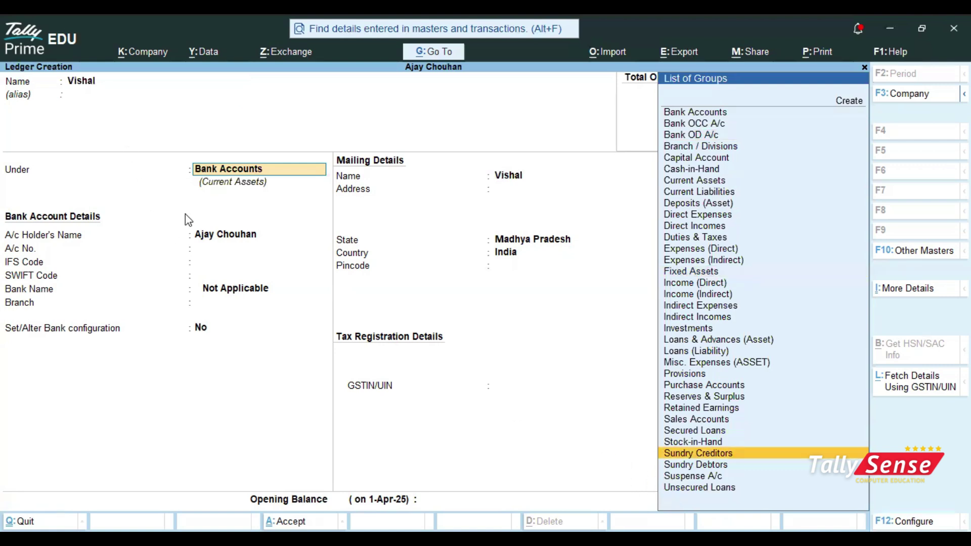
{"action": "key", "text": "Return"}
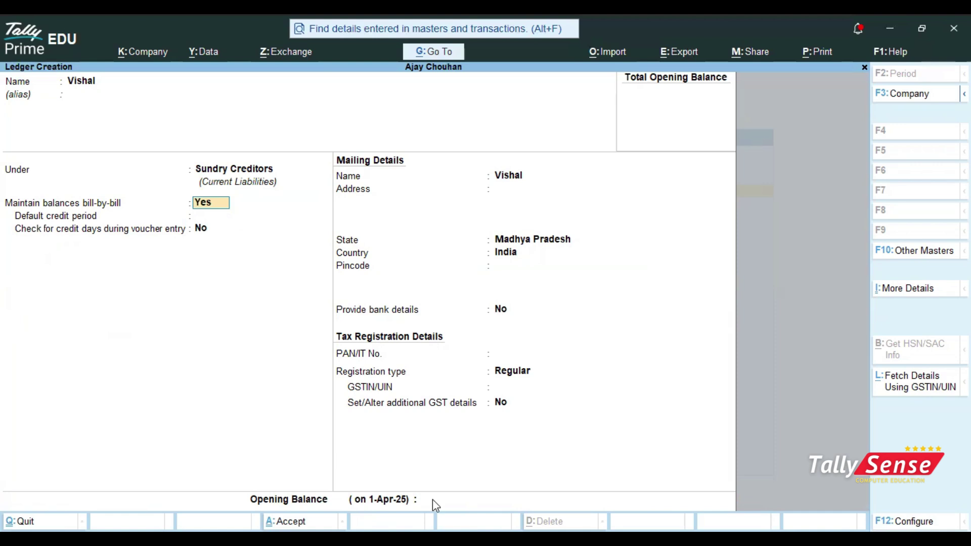
{"action": "key", "text": "ctrl+a"}
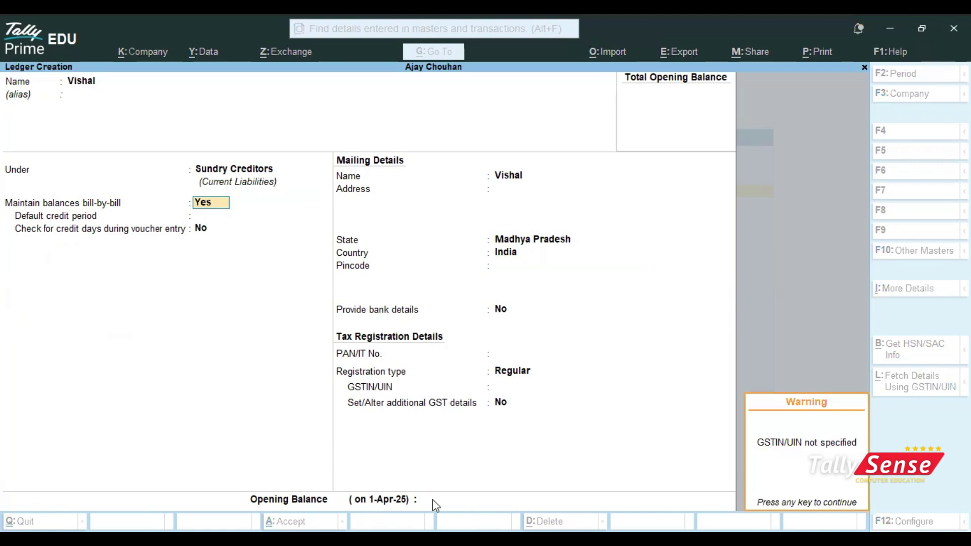
{"action": "key", "text": "Return"}
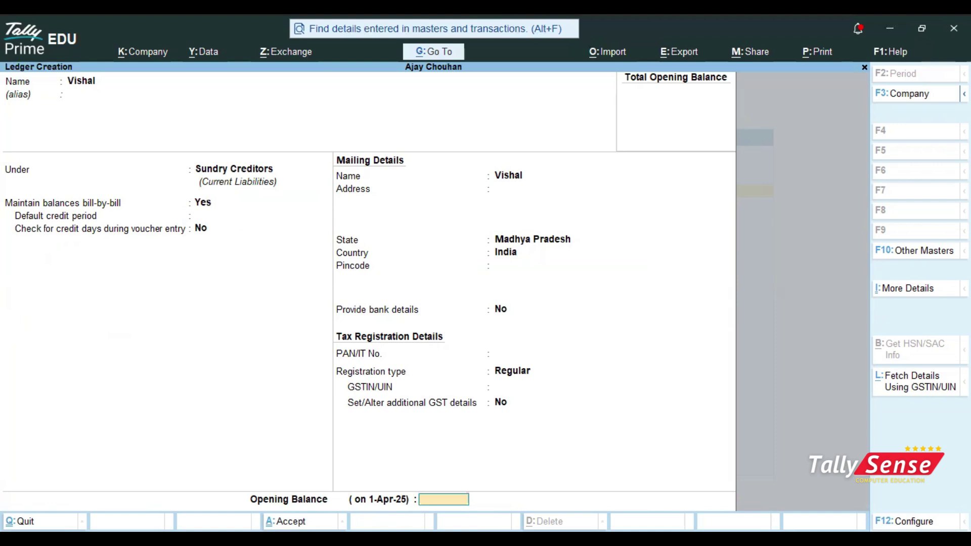
{"action": "key", "text": "ctrl+a"}
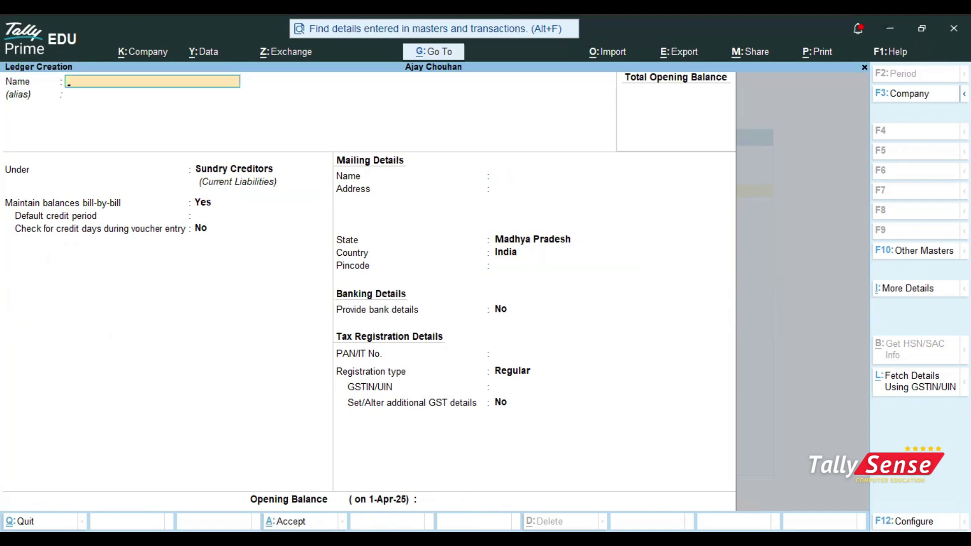
- Return to Gateway of Tally and start a Payment voucher from Vouchers
{"action": "key", "text": "Escape"}
{"action": "key", "text": "Return"}
{"action": "key", "text": "Escape"}
{"action": "key", "text": "Down"}
{"action": "key", "text": "Down"}
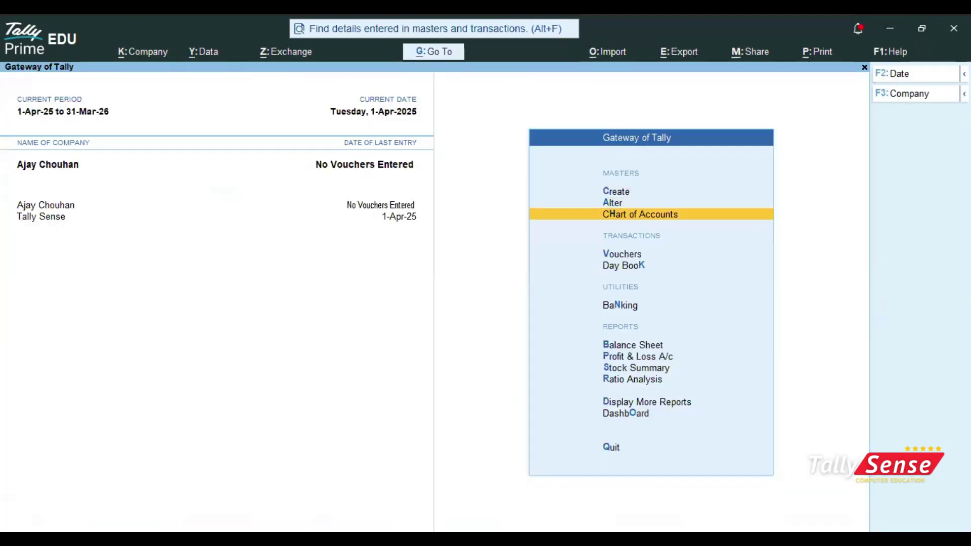
{"action": "key", "text": "Down"}
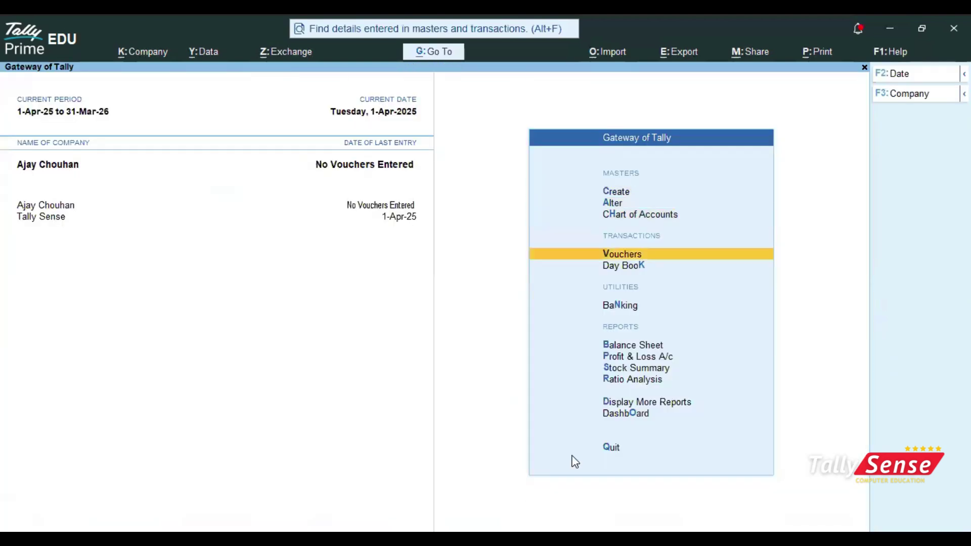
{"action": "left_click", "coordinate": [626, 260]}
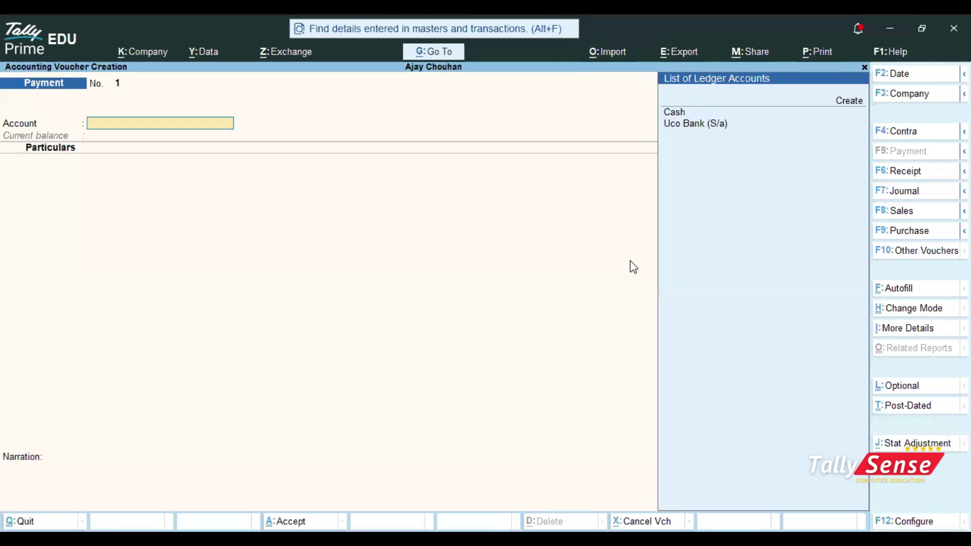
- Set Cash as the voucher's account and browse the full ledger list for the payee
{"action": "key", "text": "Down"}
{"action": "key", "text": "Return"}
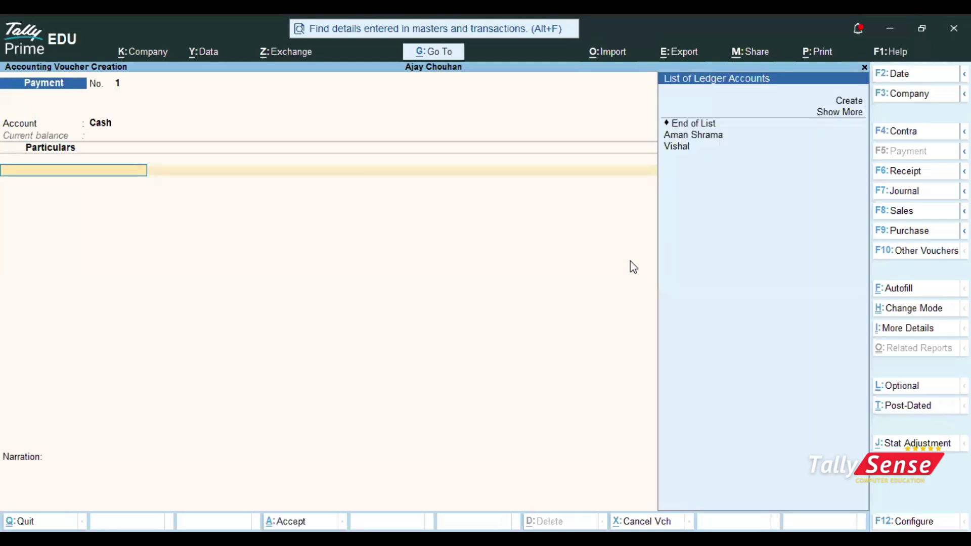
{"action": "key", "text": "Down"}
{"action": "key", "text": "Up"}
{"action": "key", "text": "Return"}
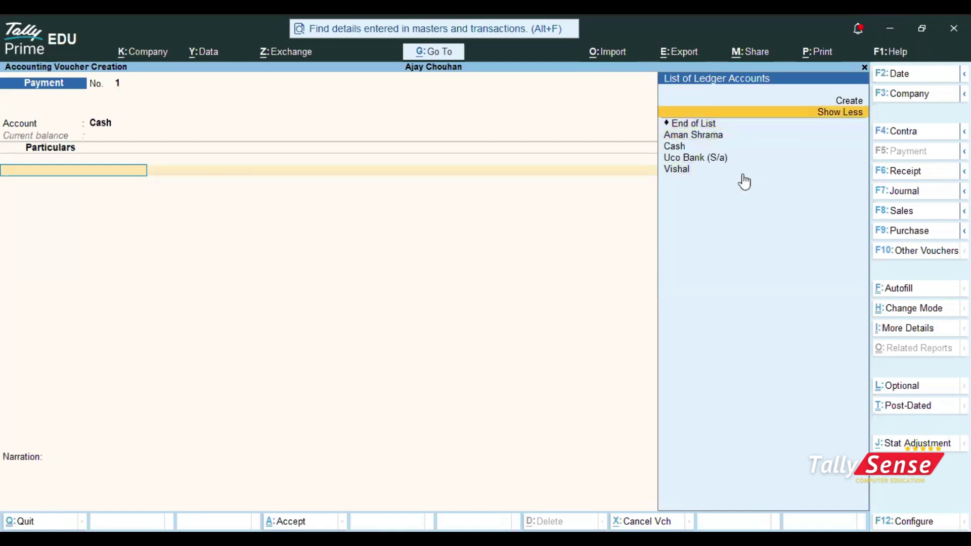
{"action": "key", "text": "Down"}
{"action": "key", "text": "Down"}
{"action": "key", "text": "Down"}
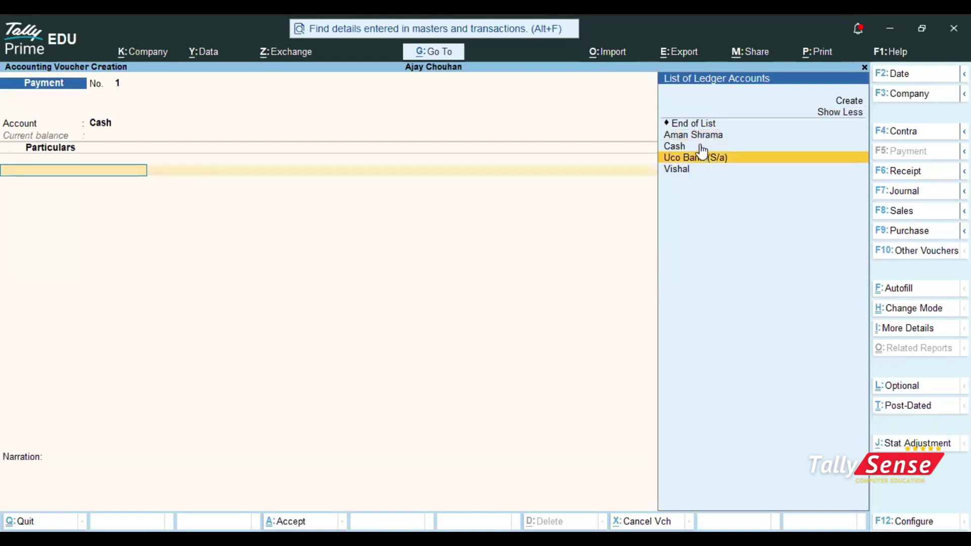
{"action": "scroll", "coordinate": [702, 159], "scroll_direction": "down", "scroll_amount": 1}
{"action": "scroll", "coordinate": [691, 173], "scroll_direction": "up", "scroll_amount": 4}
{"action": "scroll", "coordinate": [691, 173], "scroll_direction": "down", "scroll_amount": 4}
{"action": "scroll", "coordinate": [693, 178], "scroll_direction": "up", "scroll_amount": 5}
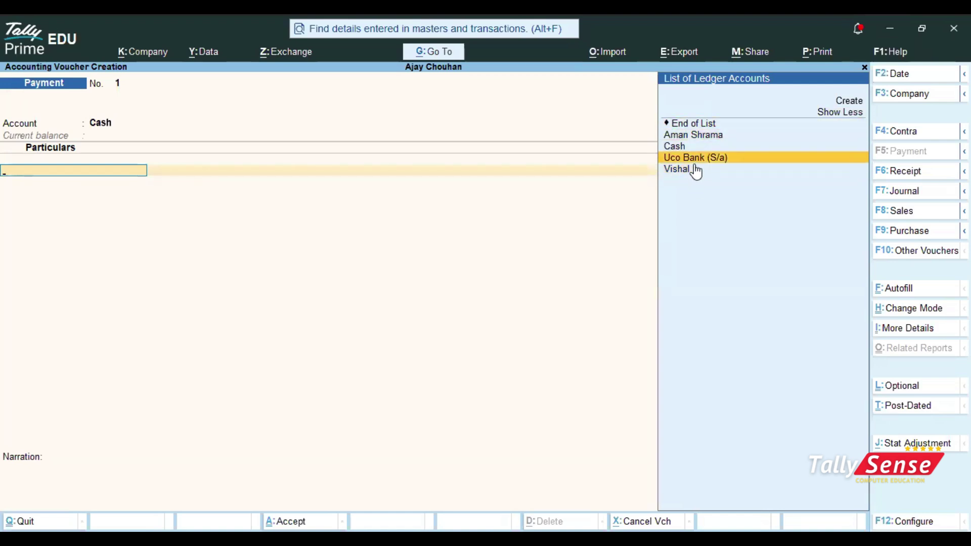
{"action": "scroll", "coordinate": [701, 138], "scroll_direction": "down", "scroll_amount": 5}
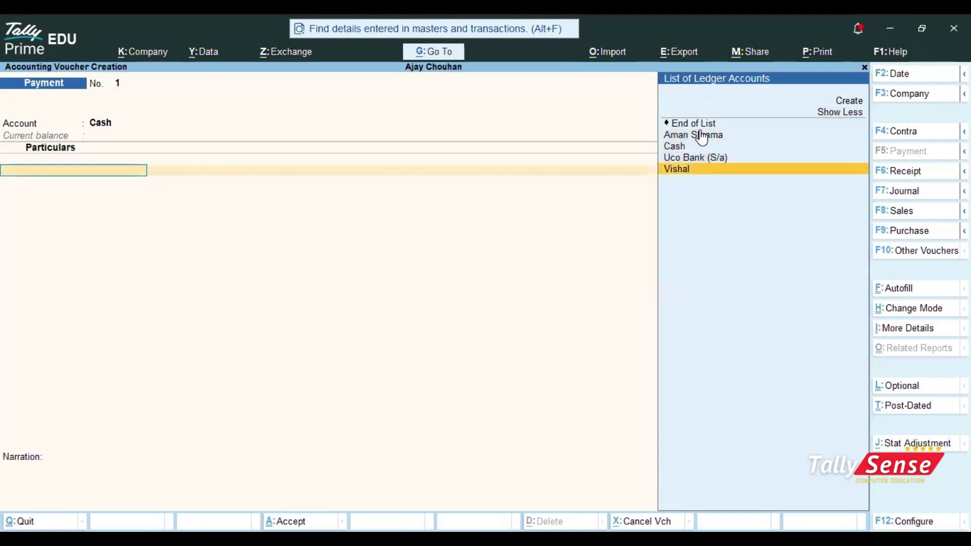
{"action": "scroll", "coordinate": [694, 157], "scroll_direction": "up", "scroll_amount": 4}
{"action": "scroll", "coordinate": [693, 157], "scroll_direction": "up", "scroll_amount": 1}
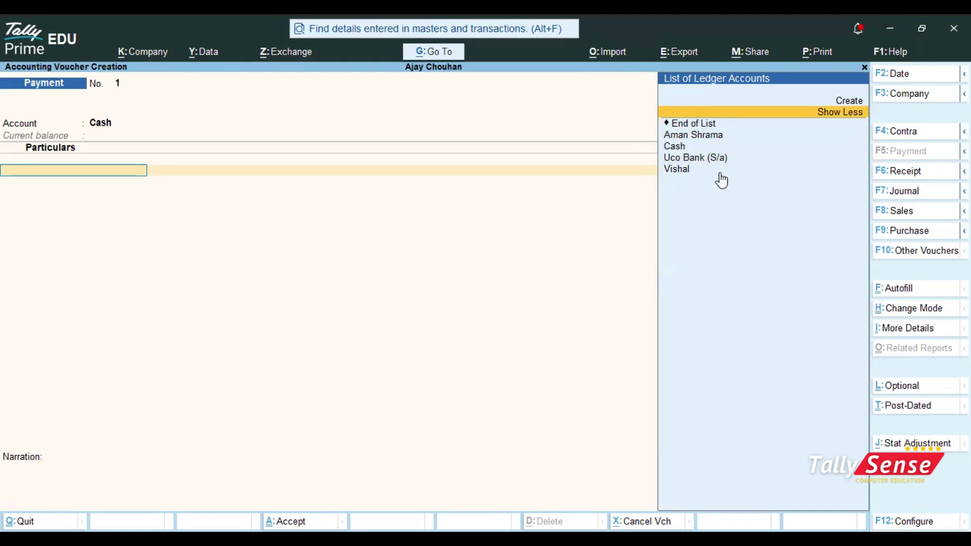
{"action": "key", "text": "Down"}
{"action": "key", "text": "Down"}
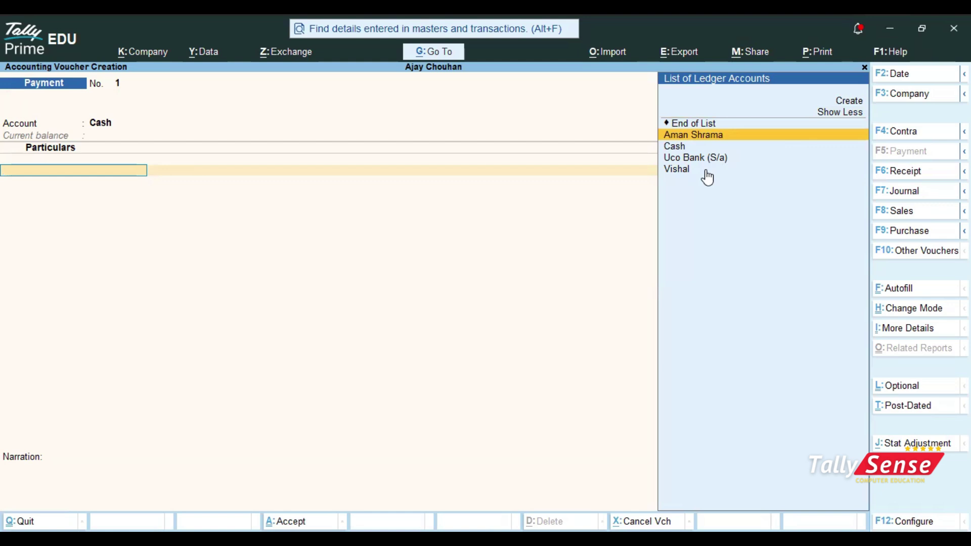
{"action": "key", "text": "Escape"}
{"action": "key", "text": "Escape"}
{"action": "key", "text": "n"}
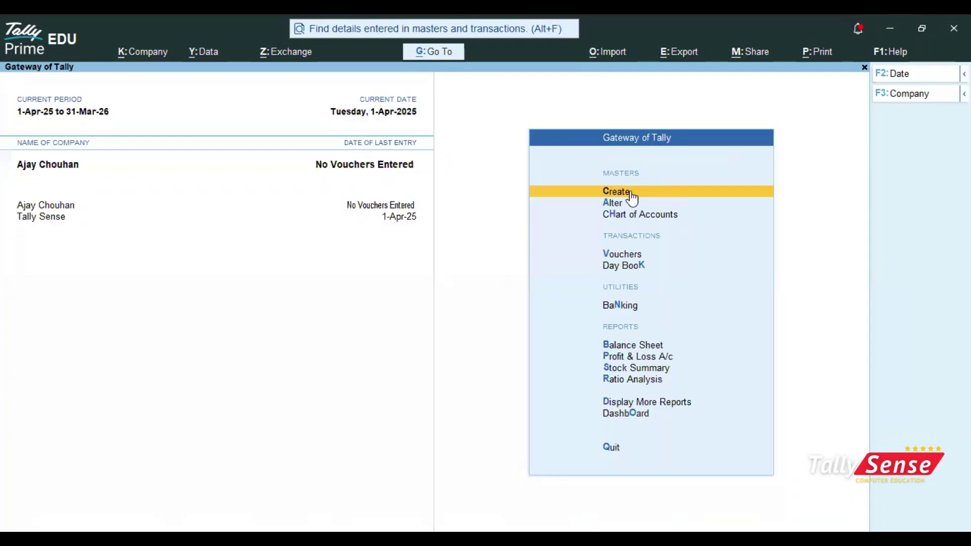
{"action": "left_click", "coordinate": [631, 191]}
{"action": "key", "text": "Down"}
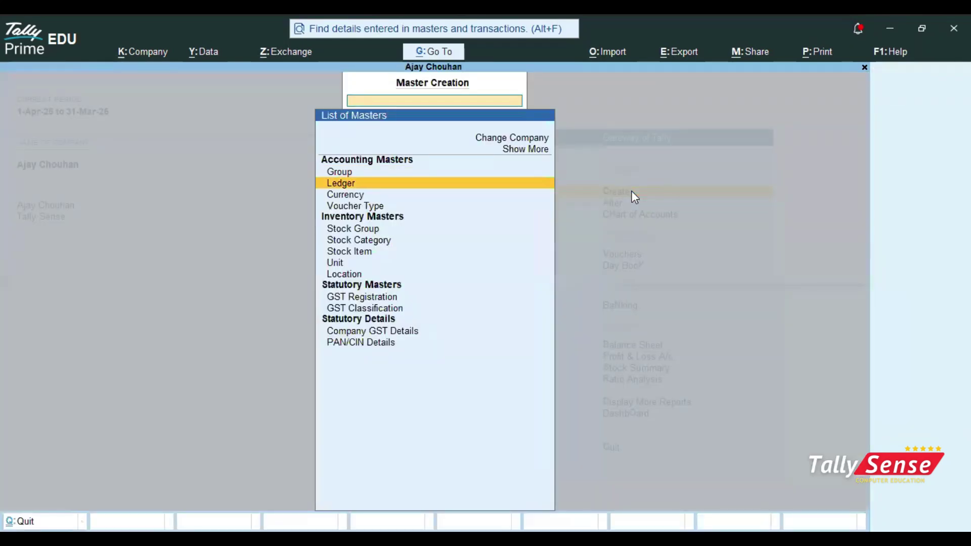
{"action": "key", "text": "Escape"}
{"action": "key", "text": "v"}
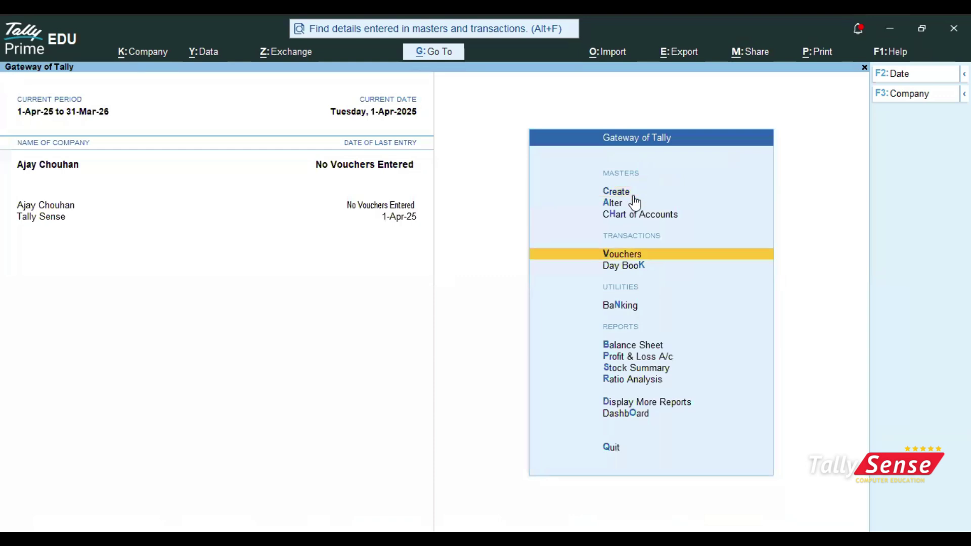
{"action": "key", "text": "Return"}
{"action": "key", "text": "Return"}
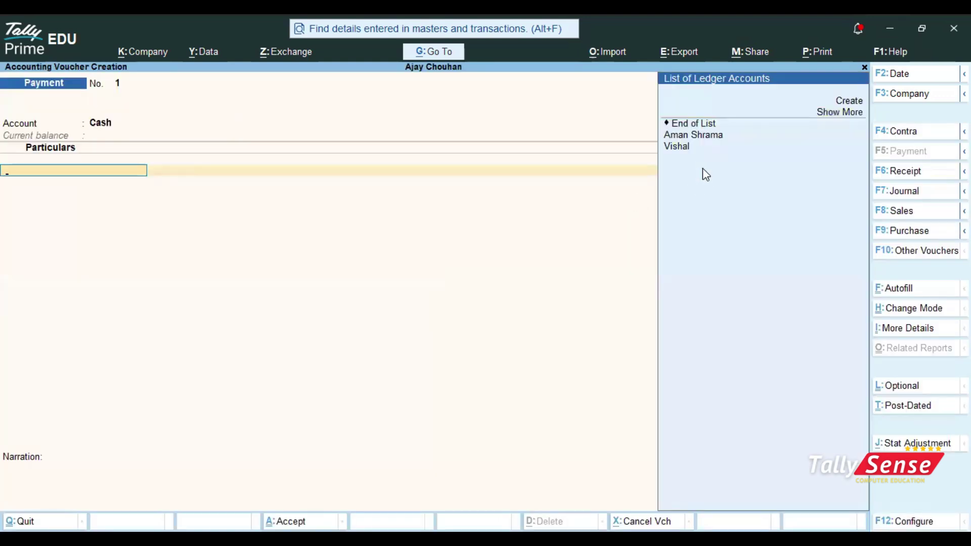
{"action": "key", "text": "Return"}
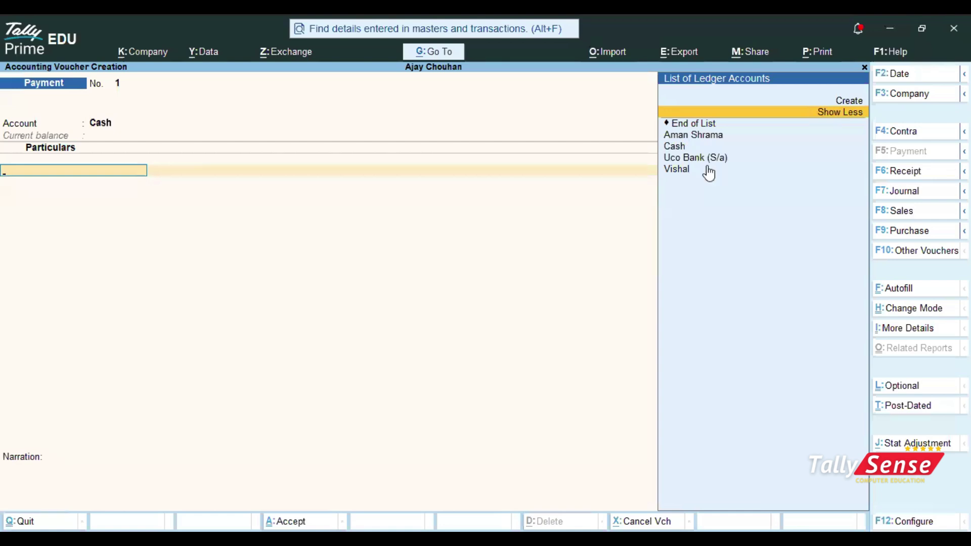
{"action": "key", "text": "Up"}
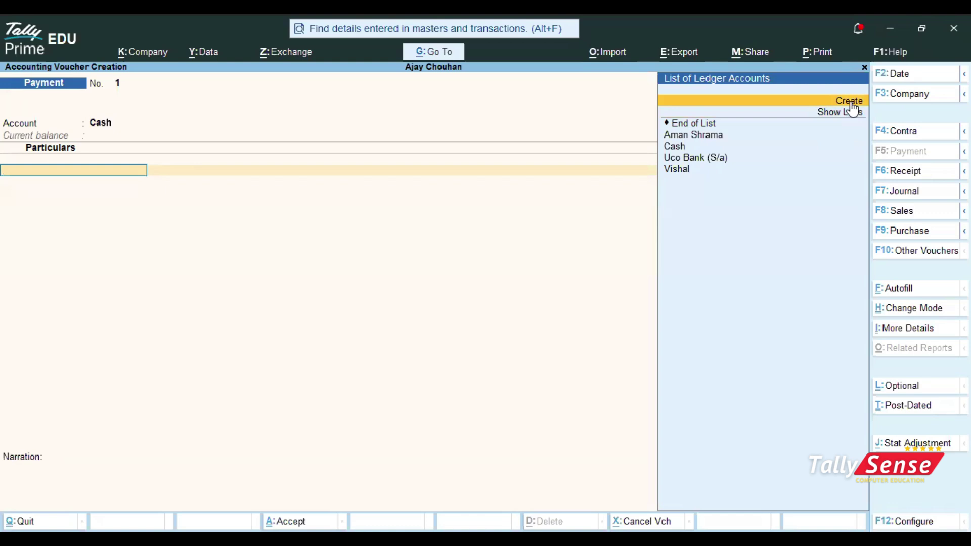
- Create a new payee ledger under Indirect Expenses from the voucher's ledger list
{"action": "left_click", "coordinate": [852, 104]}
{"action": "type", "text": "V"}
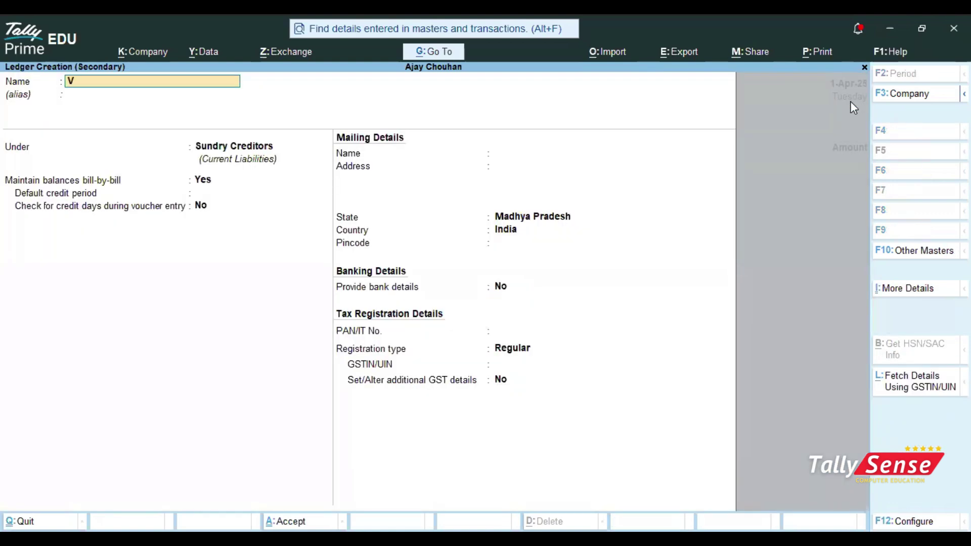
{"action": "type", "text": "inay"}
{"action": "key", "text": "Return"}
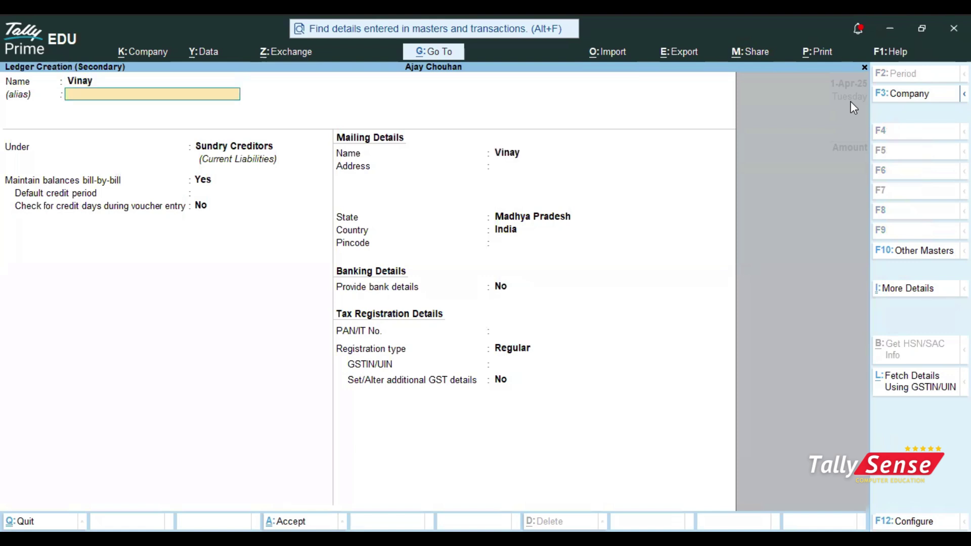
{"action": "key", "text": "Return"}
{"action": "key", "text": "BackSpace"}
{"action": "type", "text": "Ind"}
{"action": "key", "text": "Down"}
{"action": "key", "text": "Return"}
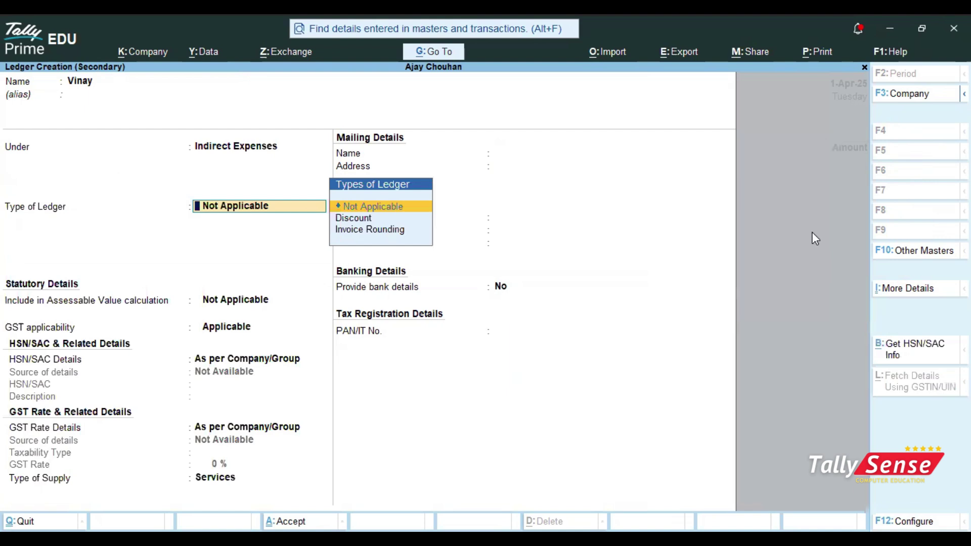
{"action": "left_click", "coordinate": [286, 522]}
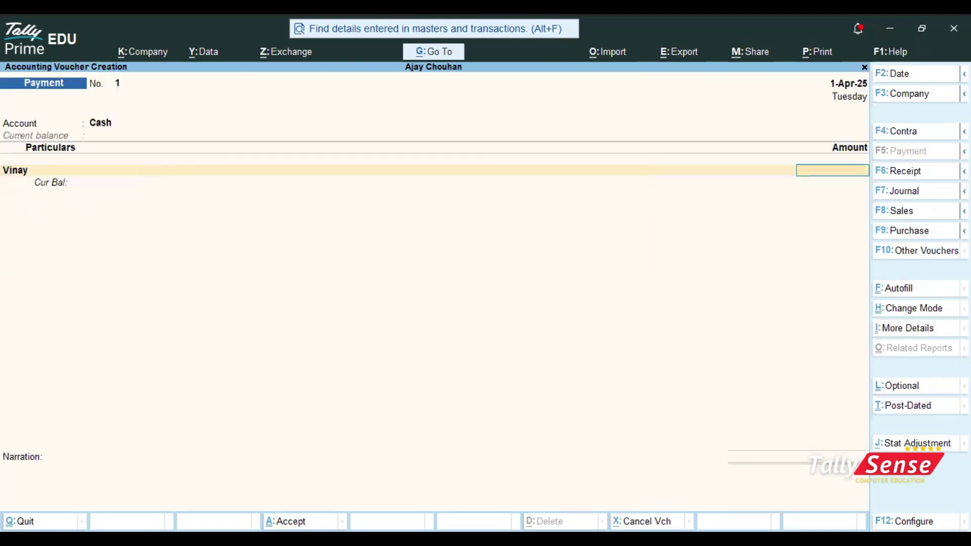
- Return to the first Particulars line's ledger choice and show all ledger accounts
{"action": "key", "text": "BackSpace"}
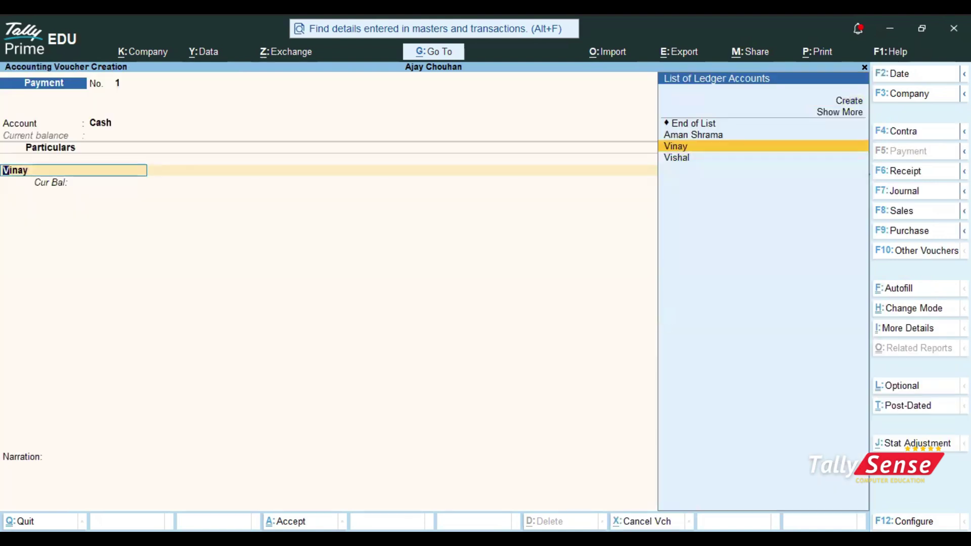
{"action": "key", "text": "Up"}
{"action": "key", "text": "Up"}
{"action": "key", "text": "Up"}
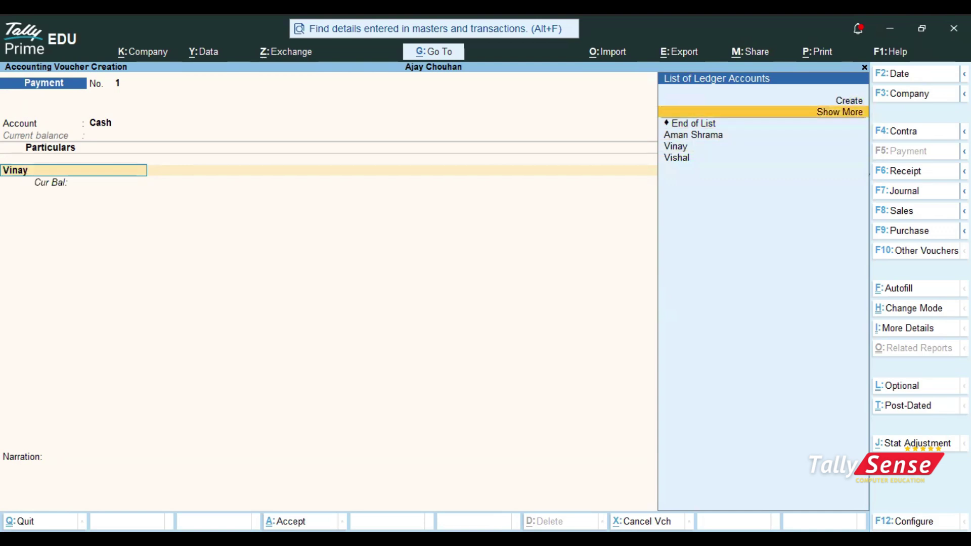
{"action": "key", "text": "Return"}
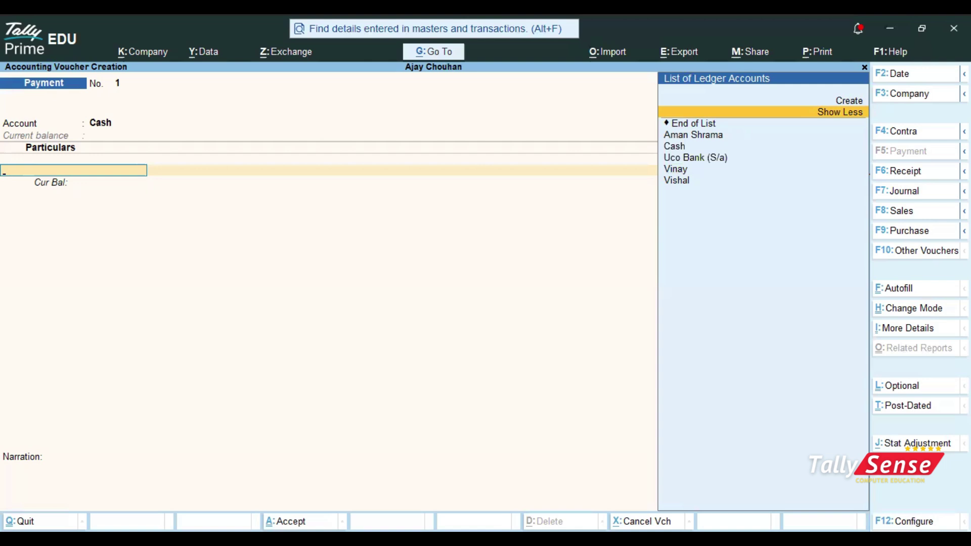
- Open a new ledger form from the Gateway of Tally and name it 'House Rent'
{"action": "key", "text": "Escape"}
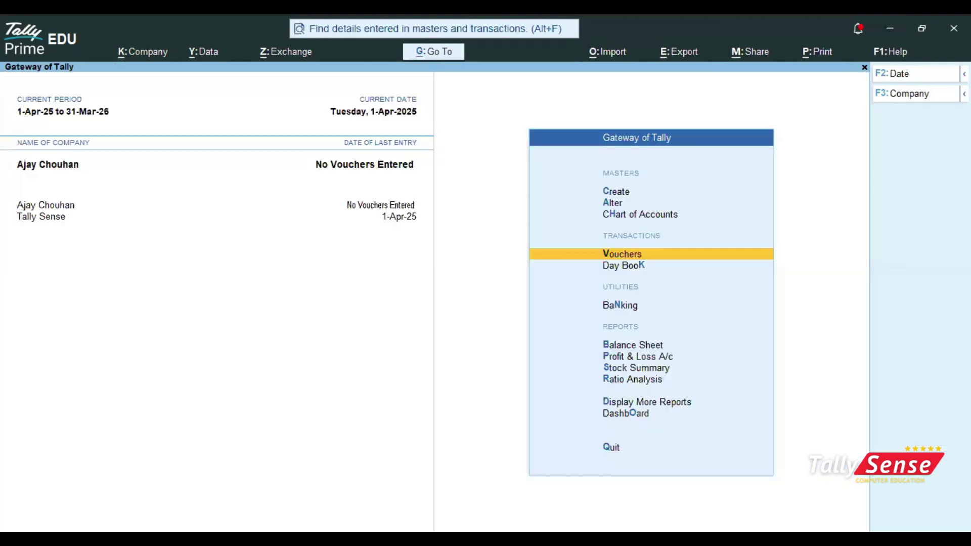
{"action": "key", "text": "Up"}
{"action": "key", "text": "Up"}
{"action": "key", "text": "Up"}
{"action": "key", "text": "Up"}
{"action": "key", "text": "Down"}
{"action": "key", "text": "Down"}
{"action": "key", "text": "Up"}
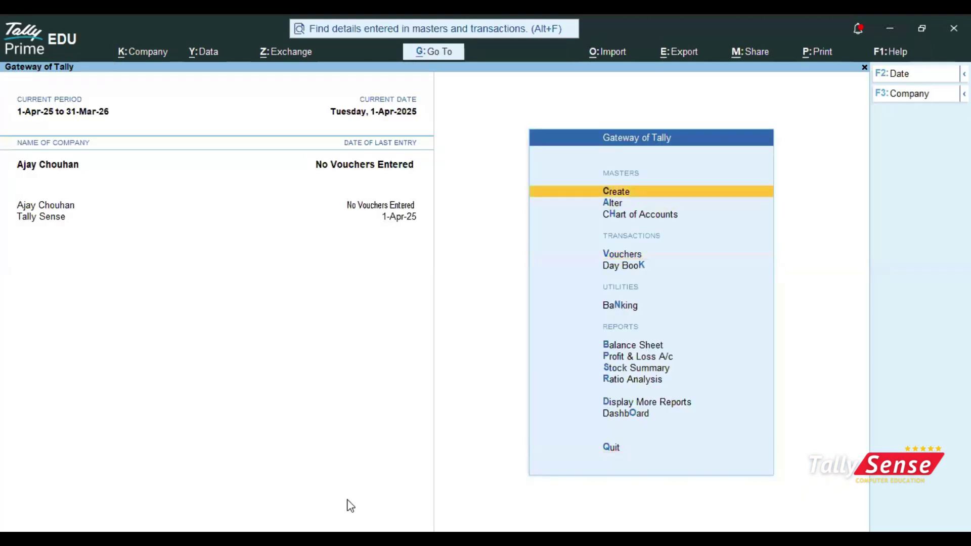
{"action": "key", "text": "Return"}
{"action": "key", "text": "Down"}
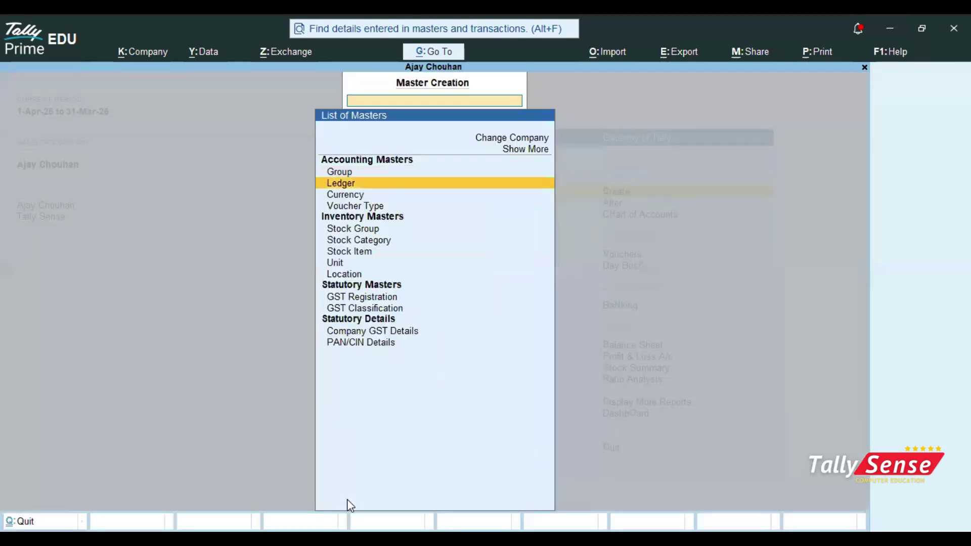
{"action": "key", "text": "Return"}
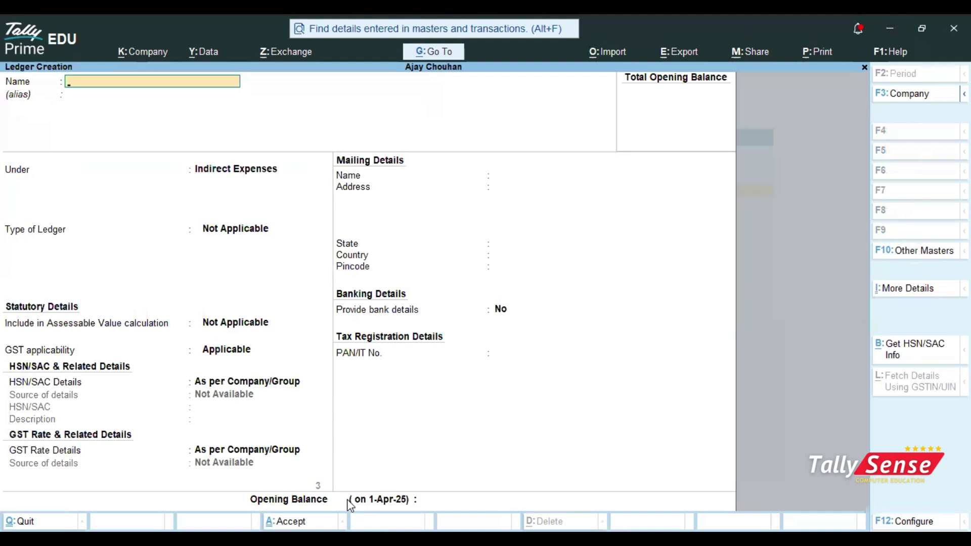
{"action": "type", "text": "House"}
{"action": "type", "text": " Rne"}
{"action": "key", "text": "BackSpace"}
{"action": "key", "text": "BackSpace"}
{"action": "type", "text": "ent"}
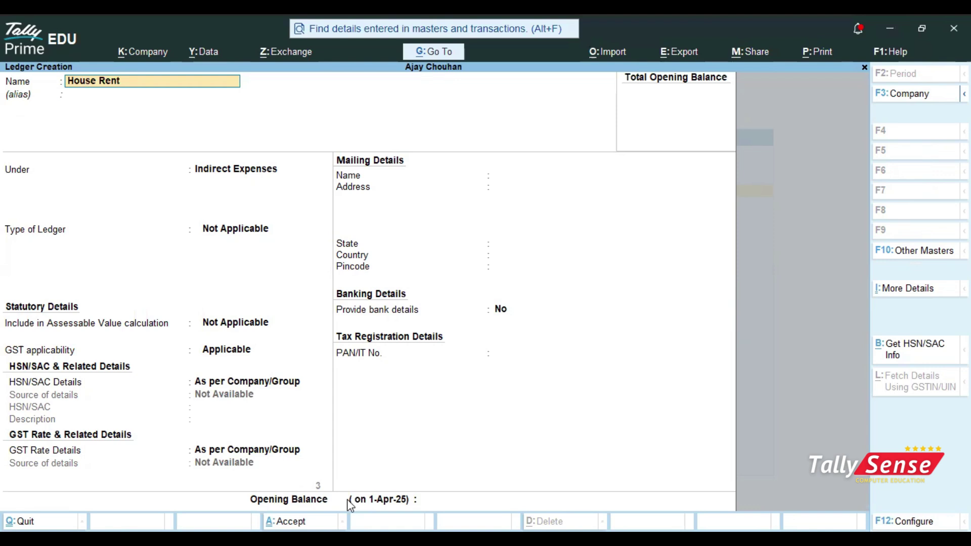
{"action": "key", "text": "Return"}
- Put House Rent under Direct Expenses and save the ledger
{"action": "type", "text": "D"}
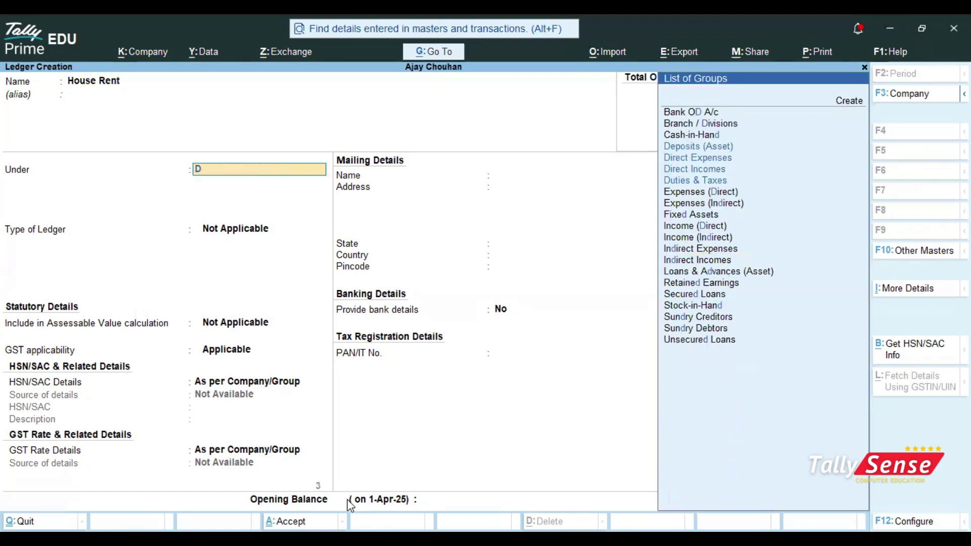
{"action": "key", "text": "Up"}
{"action": "key", "text": "Up"}
{"action": "key", "text": "Return"}
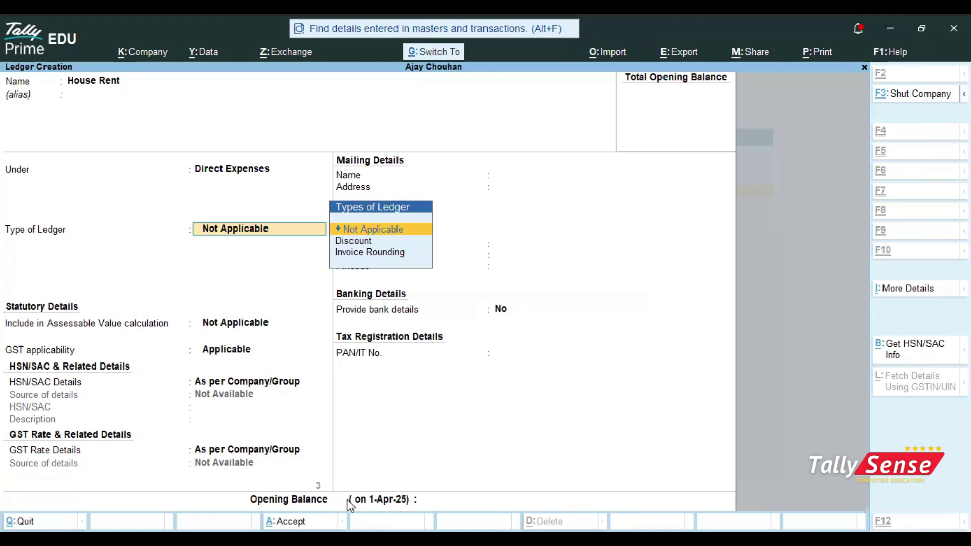
{"action": "key", "text": "ctrl+a"}
{"action": "key", "text": "Escape"}
{"action": "key", "text": "Escape"}
{"action": "key", "text": "Down"}
{"action": "key", "text": "Down"}
{"action": "key", "text": "Down"}
- Start Payment voucher No. 1 with Cash as the account and move to its first particular's ledger list
{"action": "key", "text": "Return"}
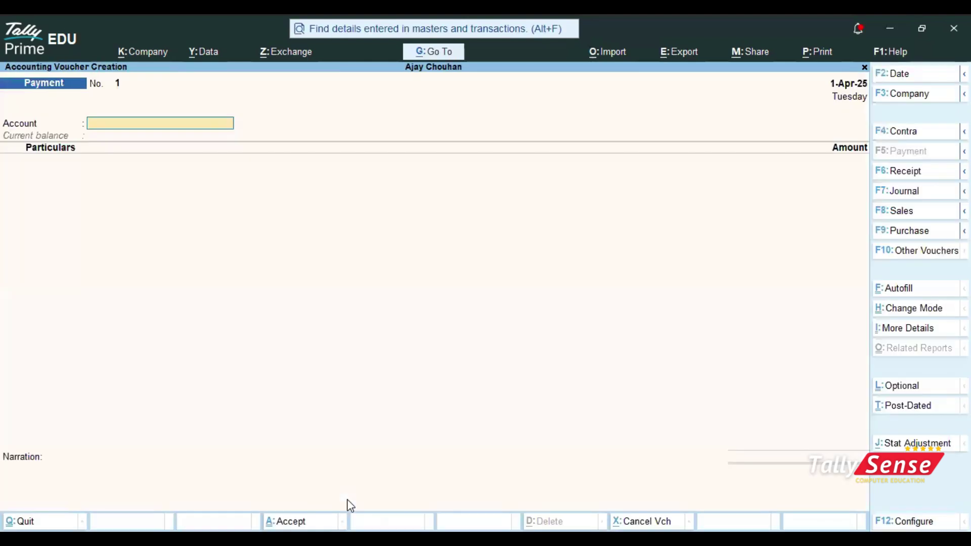
{"action": "key", "text": "Return"}
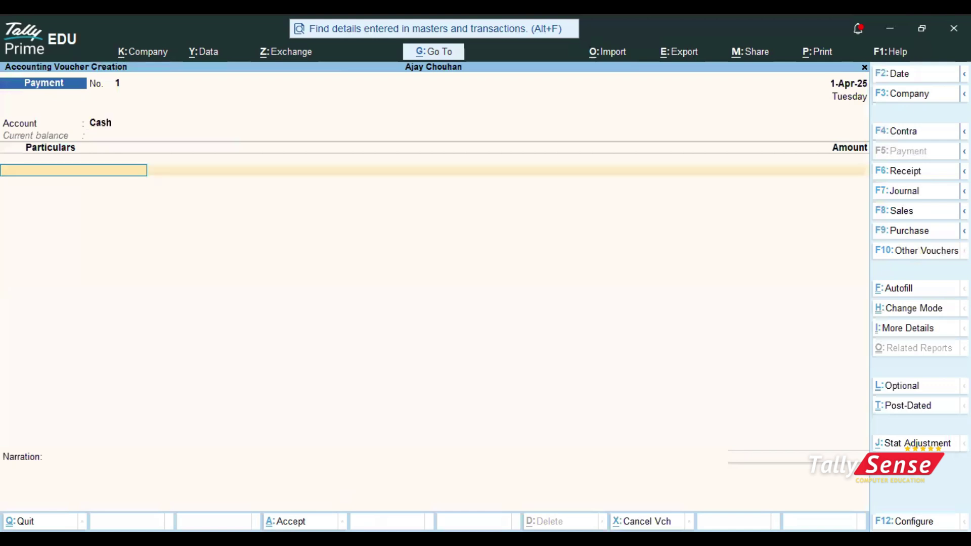
{"action": "key", "text": "Down"}
{"action": "key", "text": "Down"}
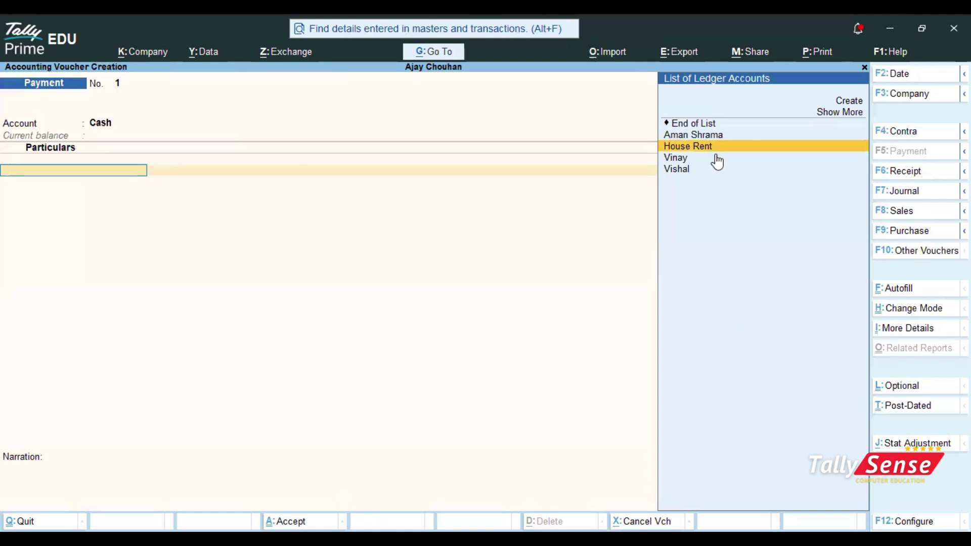
{"action": "key", "text": "Up"}
{"action": "key", "text": "Up"}
{"action": "key", "text": "Up"}
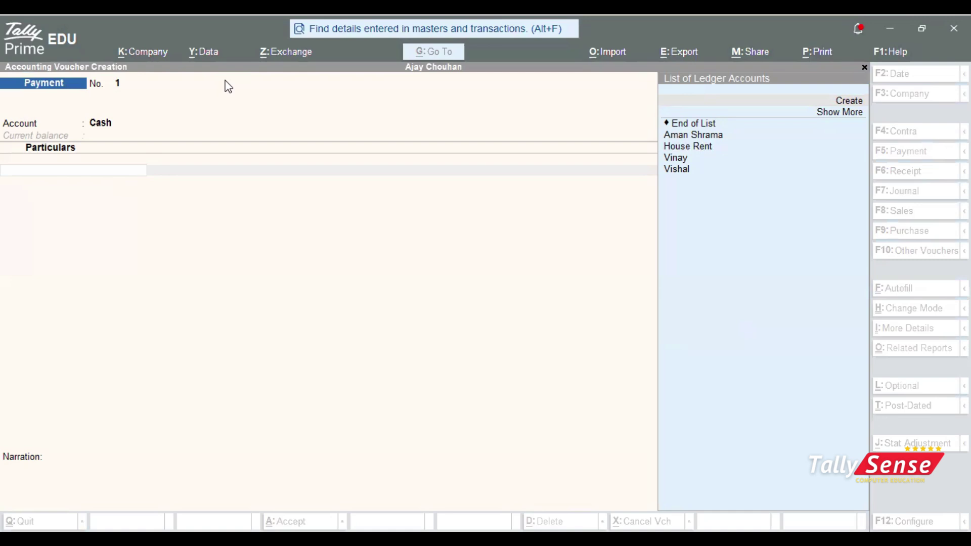
- Complete the Notepad note so it reads 'alt+c -create a new ledger'
{"action": "key", "text": "alt+Tab"}
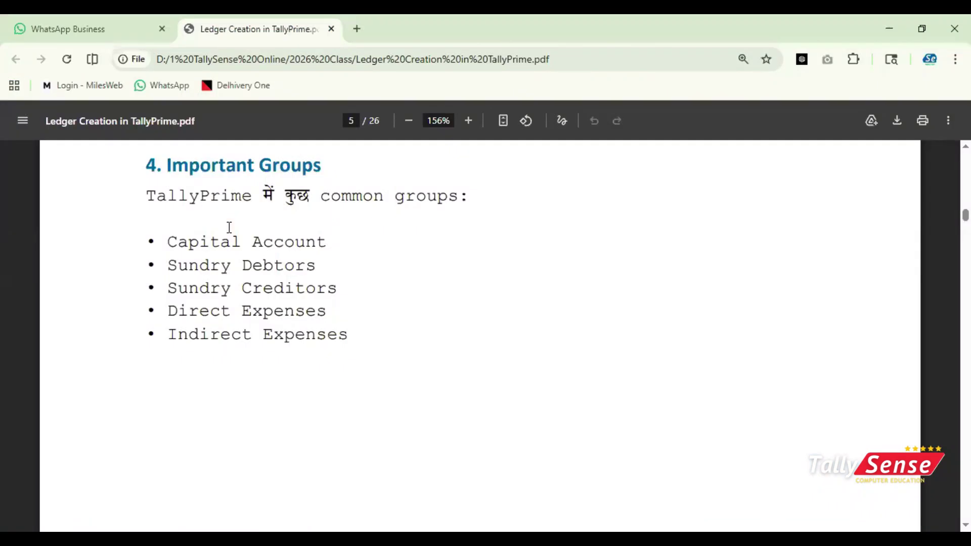
{"action": "key", "text": "alt+Tab"}
{"action": "type", "text": "-creaet"}
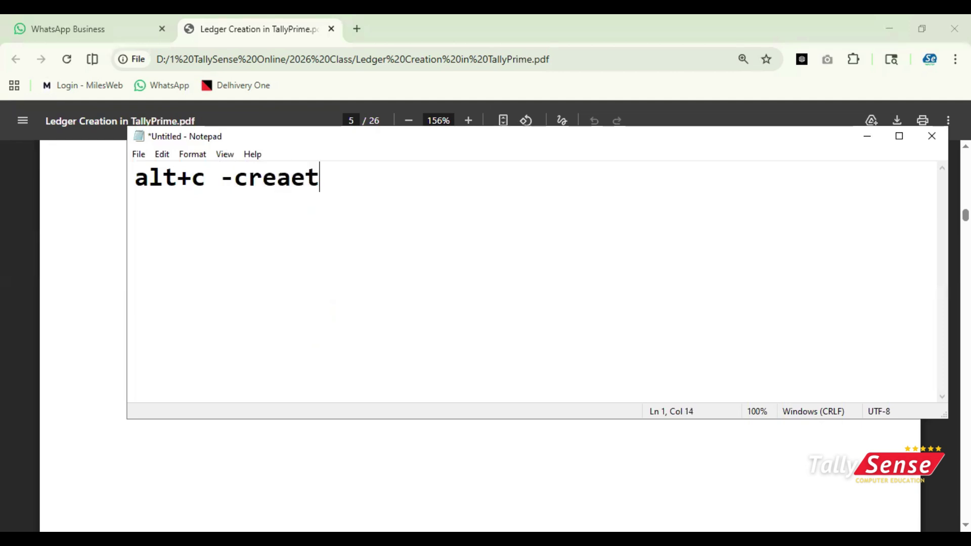
{"action": "key", "text": "BackSpace"}
{"action": "key", "text": "BackSpace"}
{"action": "key", "text": "BackSpace"}
{"action": "type", "text": "ate a new le"}
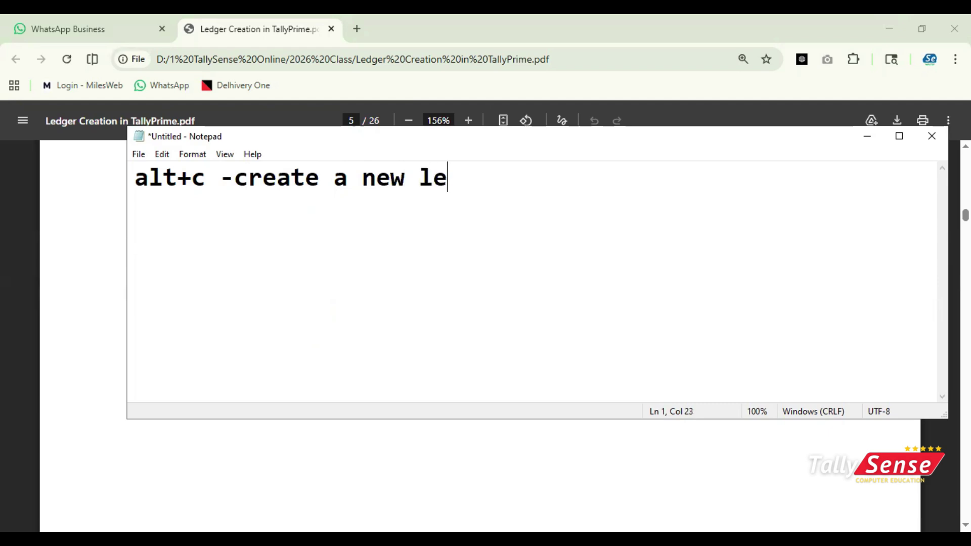
{"action": "type", "text": "dger"}
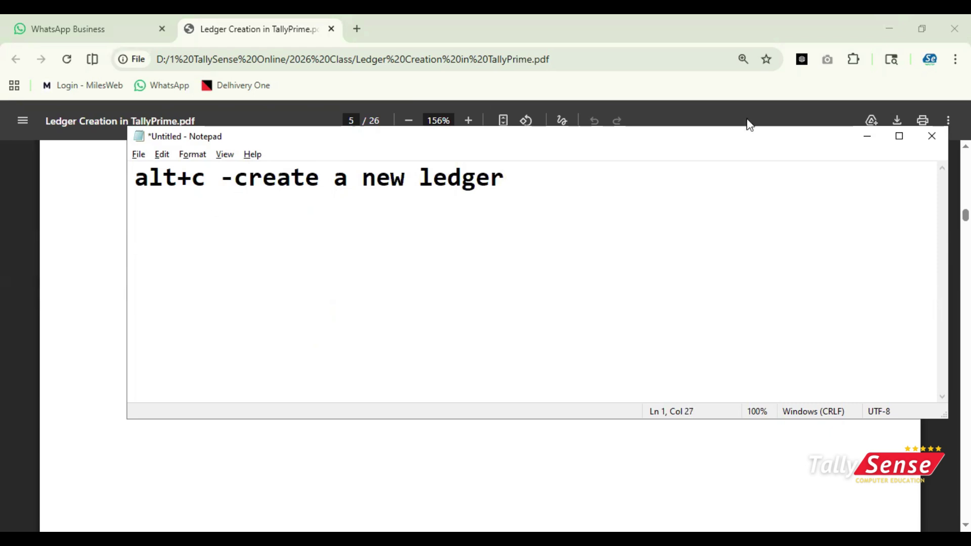
{"action": "key", "text": "alt+Tab"}
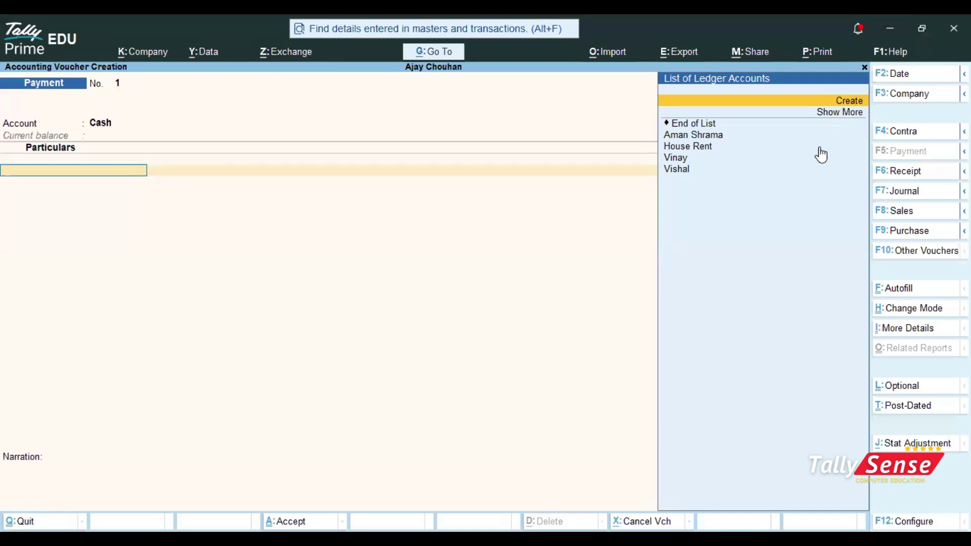
- Create a Shop Rent ledger under Direct Expenses from the voucher's Particulars field with Alt+C
{"action": "key", "text": "alt"}
{"action": "key", "text": "alt+c"}
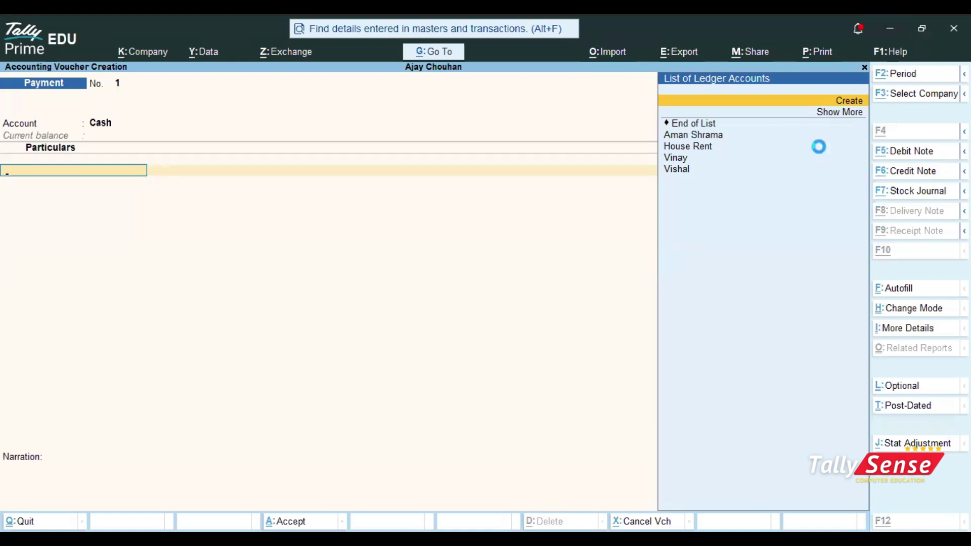
{"action": "type", "text": "Shop"}
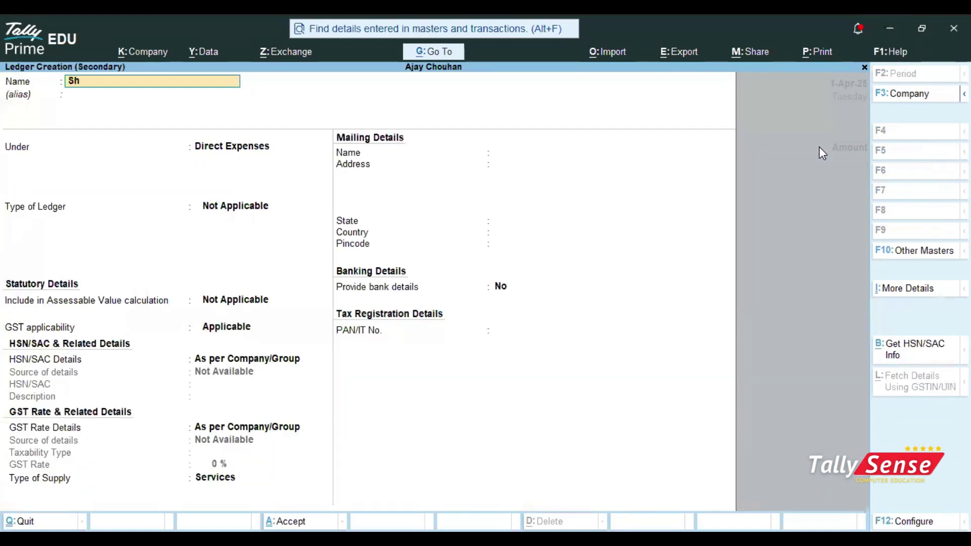
{"action": "type", "text": "nt"}
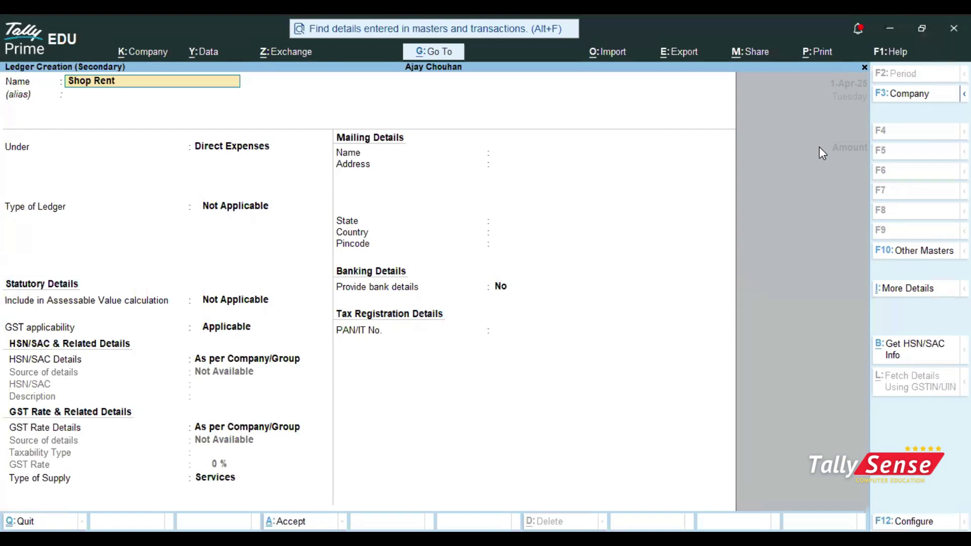
{"action": "key", "text": "Return"}
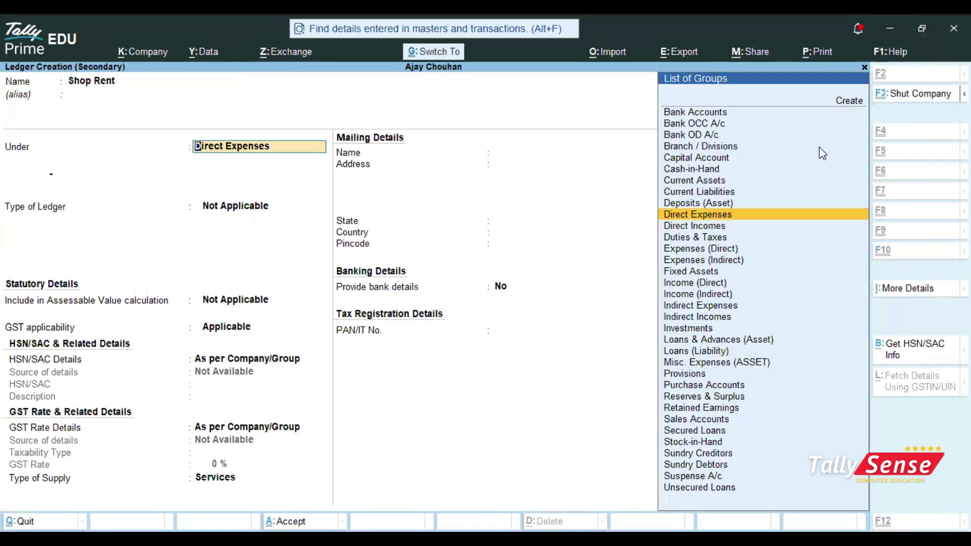
{"action": "key", "text": "ctrl+a"}
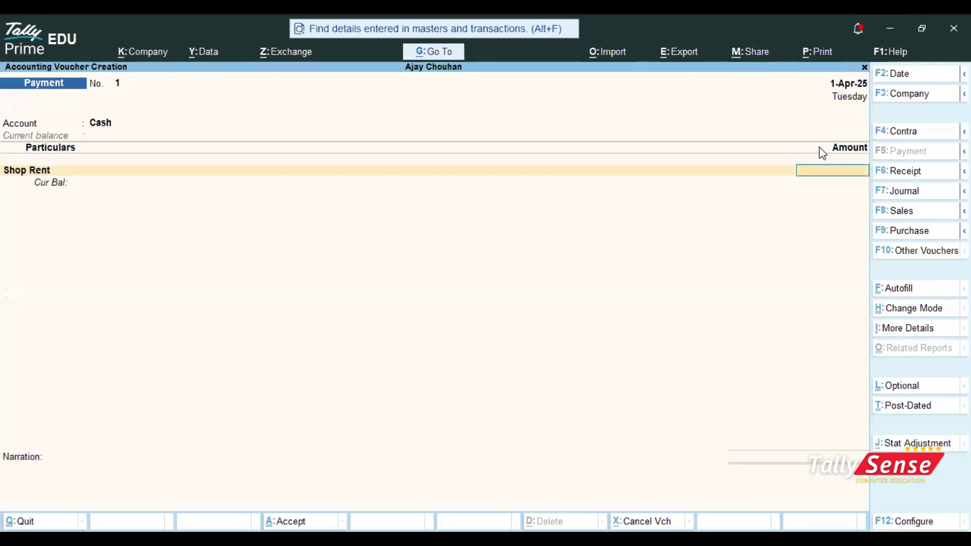
{"action": "key", "text": "alt"}
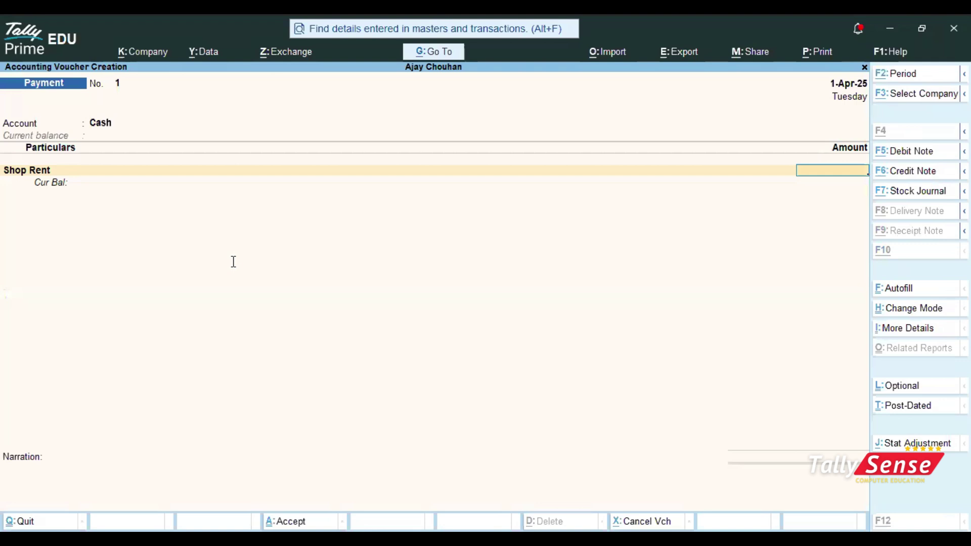
{"action": "key", "text": "alt+Tab"}
- Scroll the workbook PDF to page 10, Practical 5: a Purchase ledger under Purchase Account, opening balance 0
{"action": "scroll", "coordinate": [233, 262], "scroll_direction": "down", "scroll_amount": 1}
{"action": "scroll", "coordinate": [234, 261], "scroll_direction": "up", "scroll_amount": 10}
{"action": "scroll", "coordinate": [234, 262], "scroll_direction": "up", "scroll_amount": 3}
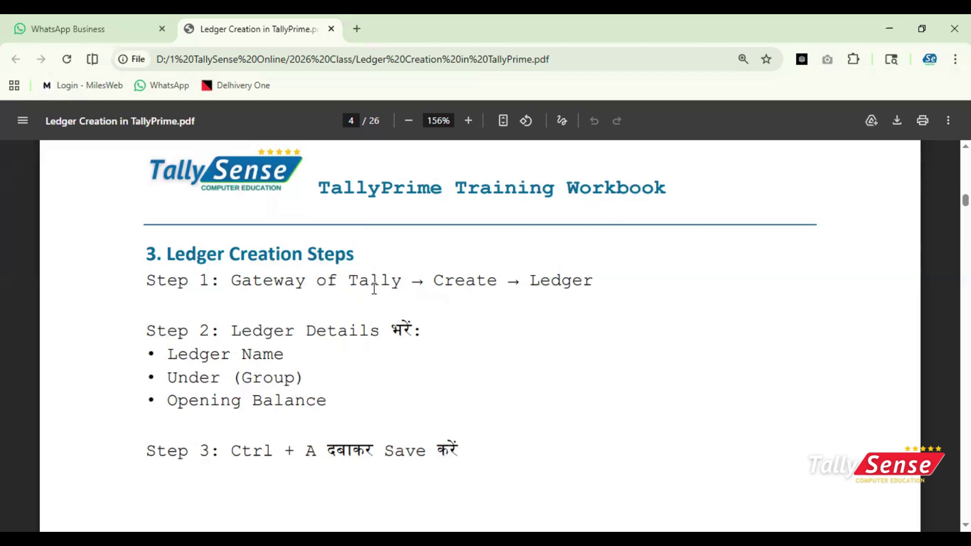
{"action": "scroll", "coordinate": [170, 292], "scroll_direction": "up", "scroll_amount": 3}
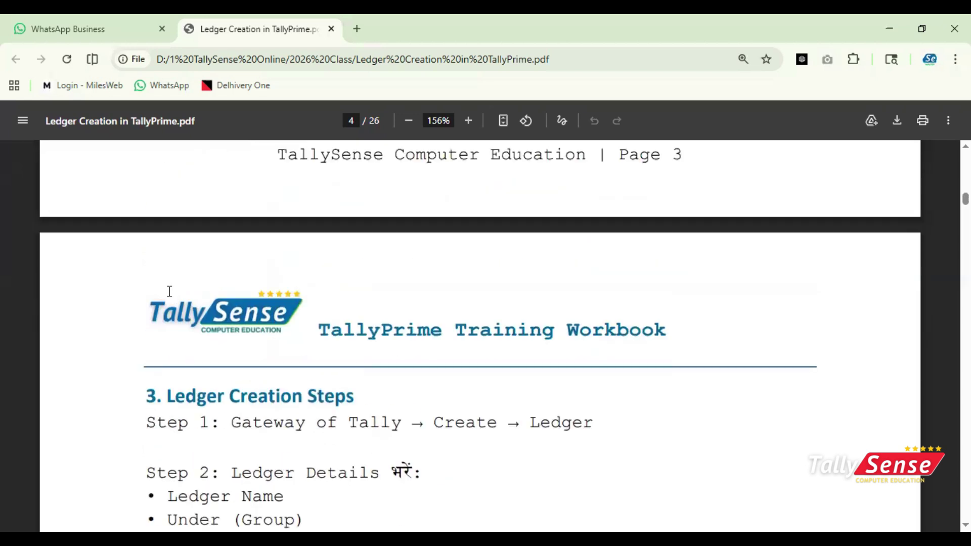
{"action": "scroll", "coordinate": [186, 297], "scroll_direction": "up", "scroll_amount": 7}
{"action": "scroll", "coordinate": [190, 291], "scroll_direction": "up", "scroll_amount": 15}
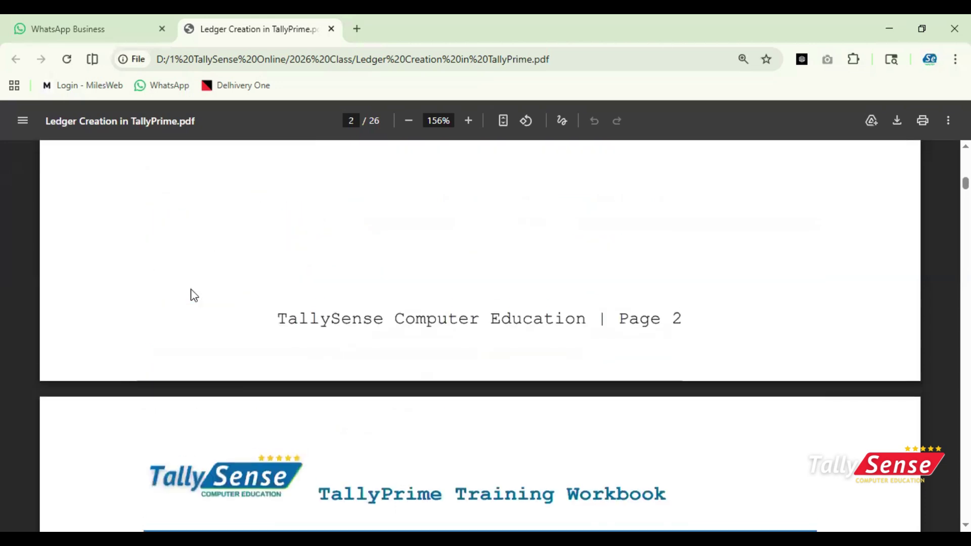
{"action": "scroll", "coordinate": [300, 295], "scroll_direction": "up", "scroll_amount": 10}
{"action": "scroll", "coordinate": [301, 295], "scroll_direction": "down", "scroll_amount": 4}
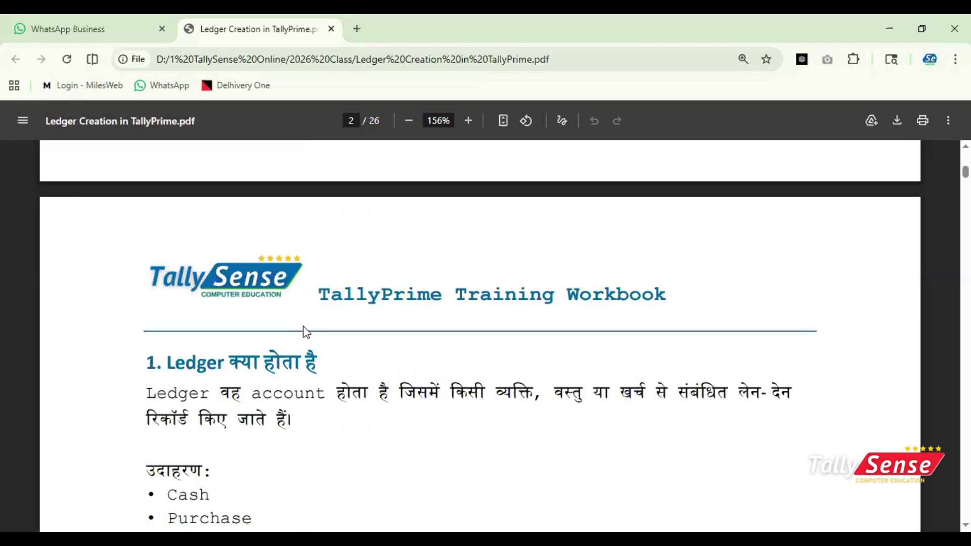
{"action": "scroll", "coordinate": [306, 331], "scroll_direction": "down", "scroll_amount": 2}
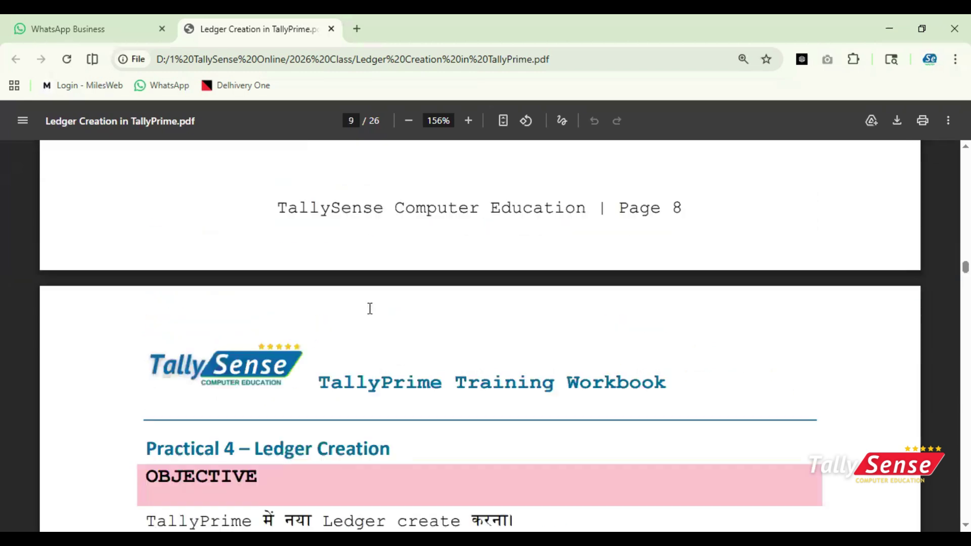
{"action": "scroll", "coordinate": [369, 308], "scroll_direction": "down", "scroll_amount": 5}
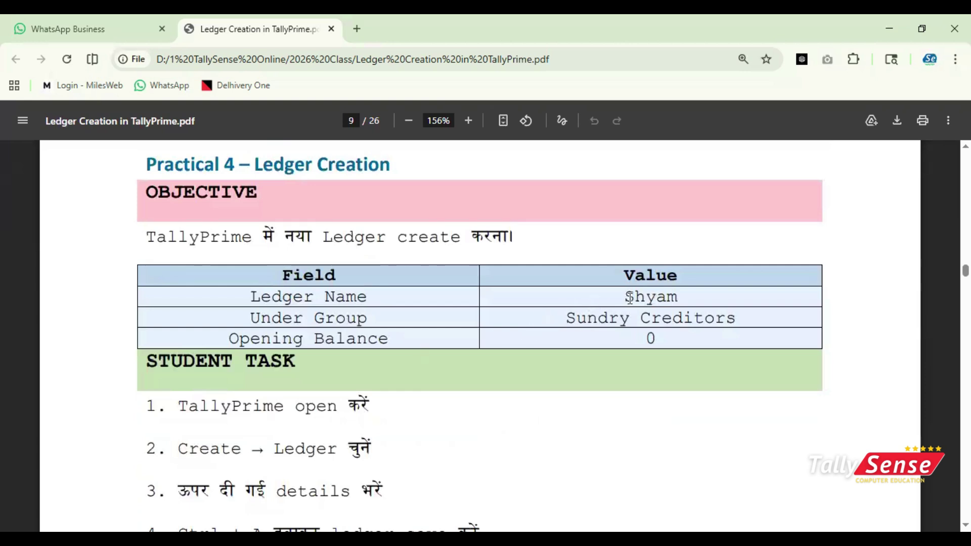
{"action": "left_click_drag", "start_coordinate": [567, 319], "coordinate": [674, 318]}
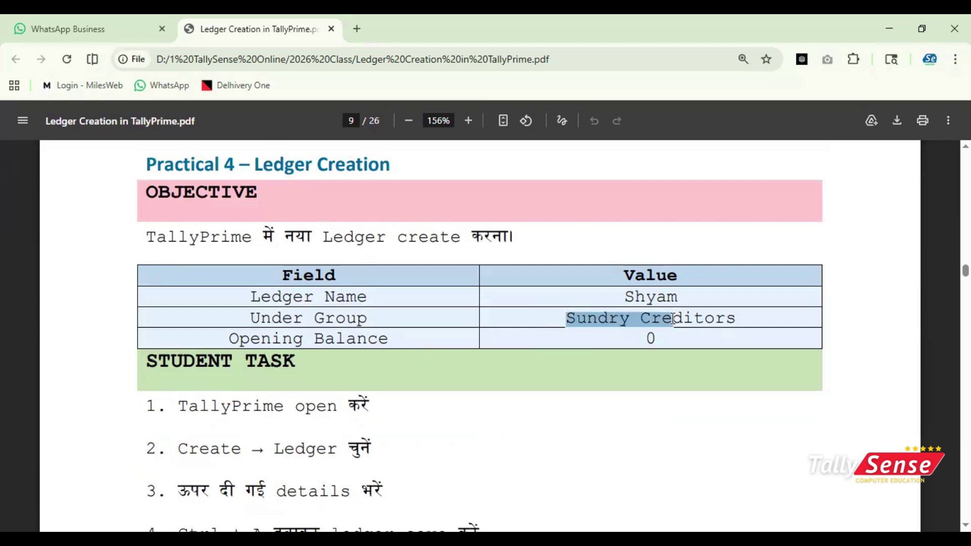
{"action": "left_click", "coordinate": [635, 334]}
{"action": "scroll", "coordinate": [635, 335], "scroll_direction": "down", "scroll_amount": 15}
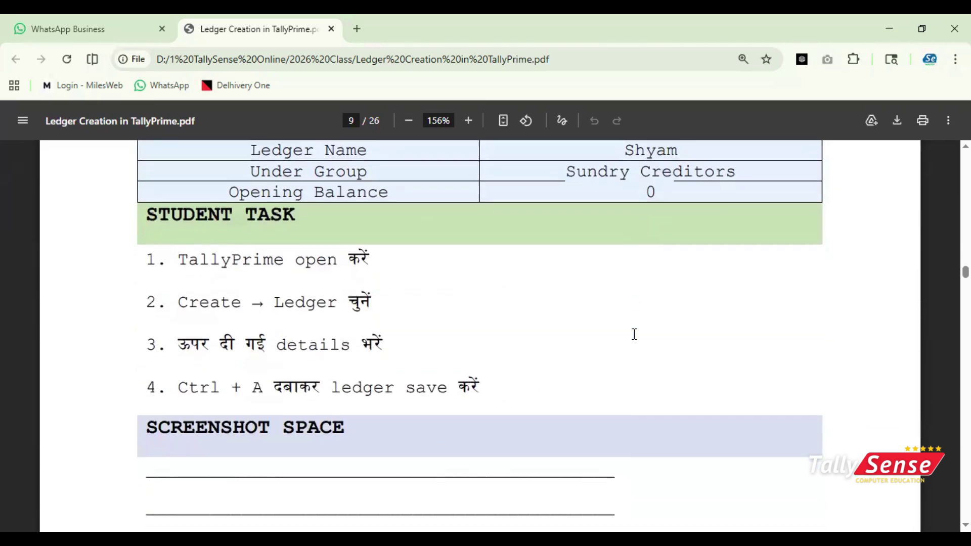
{"action": "scroll", "coordinate": [582, 360], "scroll_direction": "down", "scroll_amount": 8}
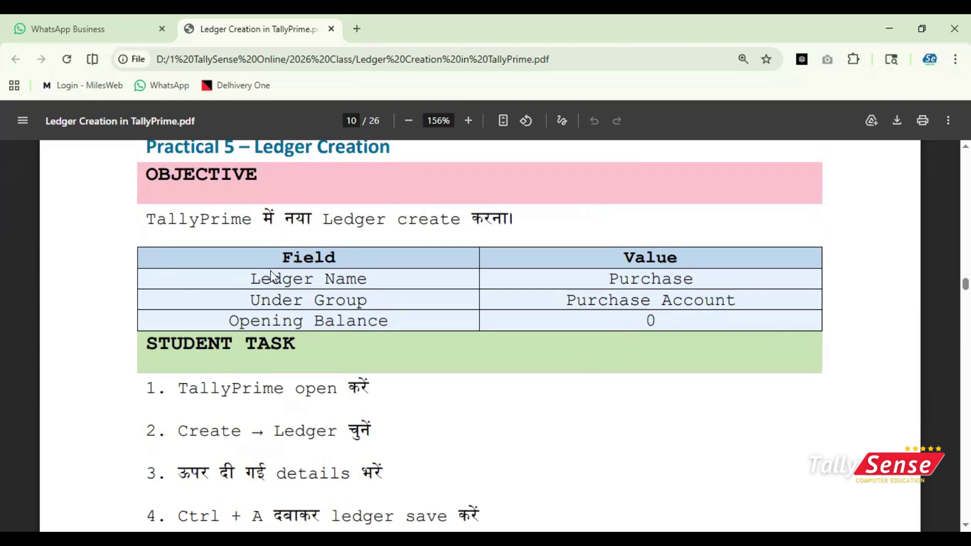
{"action": "key", "text": "alt+Tab"}
- Create a ledger named 'Purchase' under Purchase Accounts and save it
{"action": "key", "text": "Escape"}
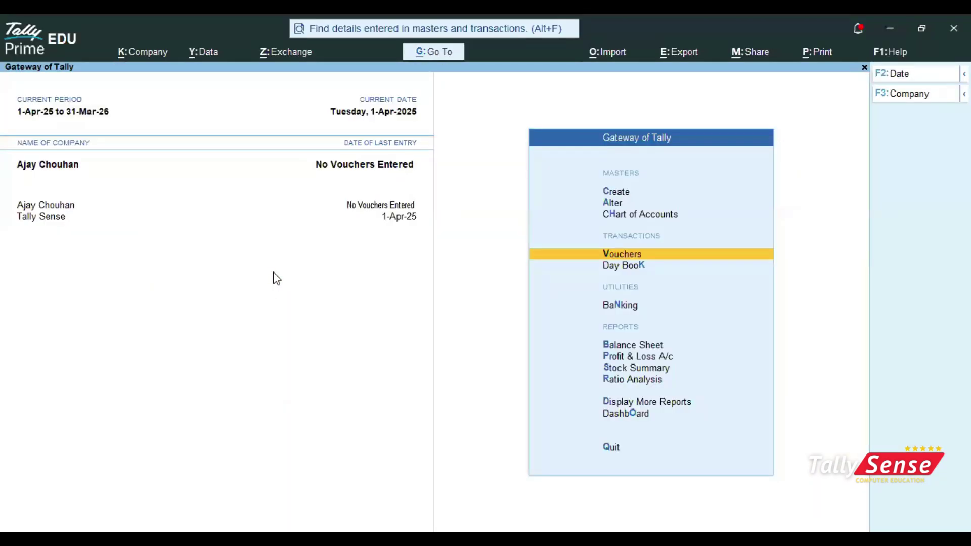
{"action": "left_click", "coordinate": [620, 190]}
{"action": "key", "text": "Up"}
{"action": "key", "text": "Up"}
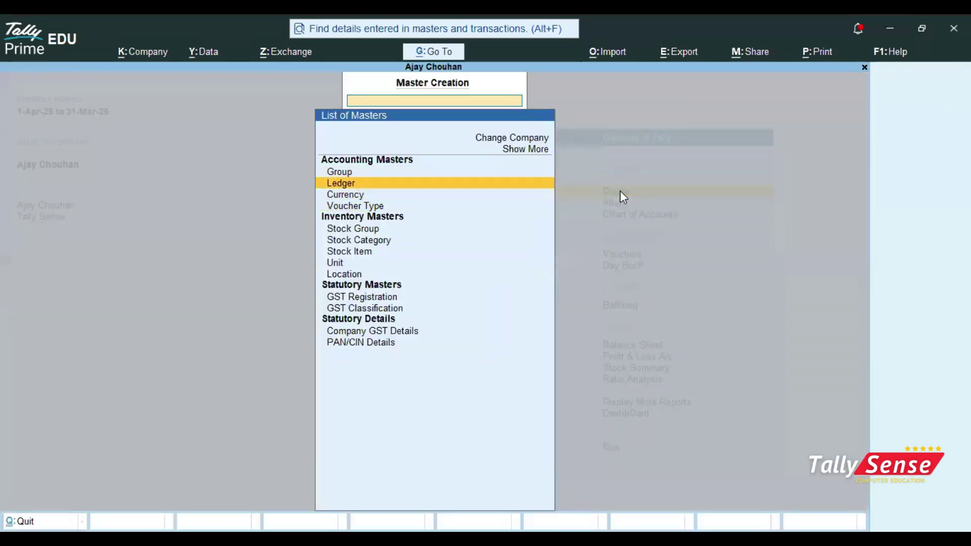
{"action": "key", "text": "Return"}
{"action": "type", "text": "Purchase"}
{"action": "key", "text": "Return"}
{"action": "type", "text": "P"}
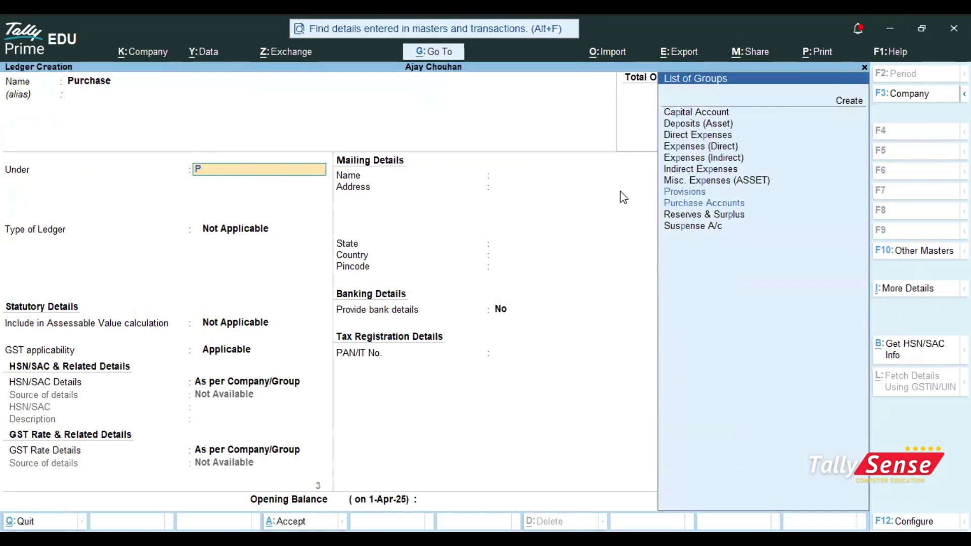
{"action": "key", "text": "Return"}
{"action": "key", "text": "ctrl"}
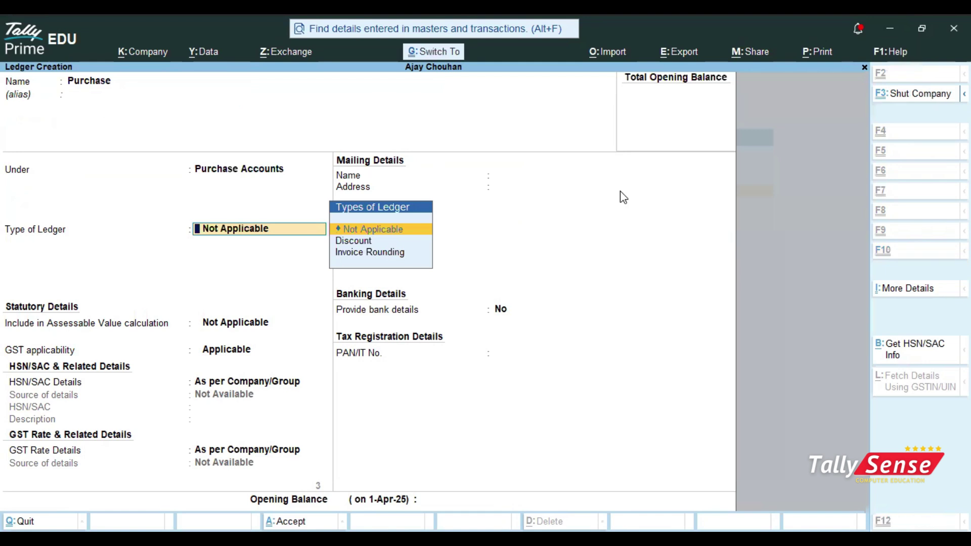
{"action": "key", "text": "ctrl+a"}
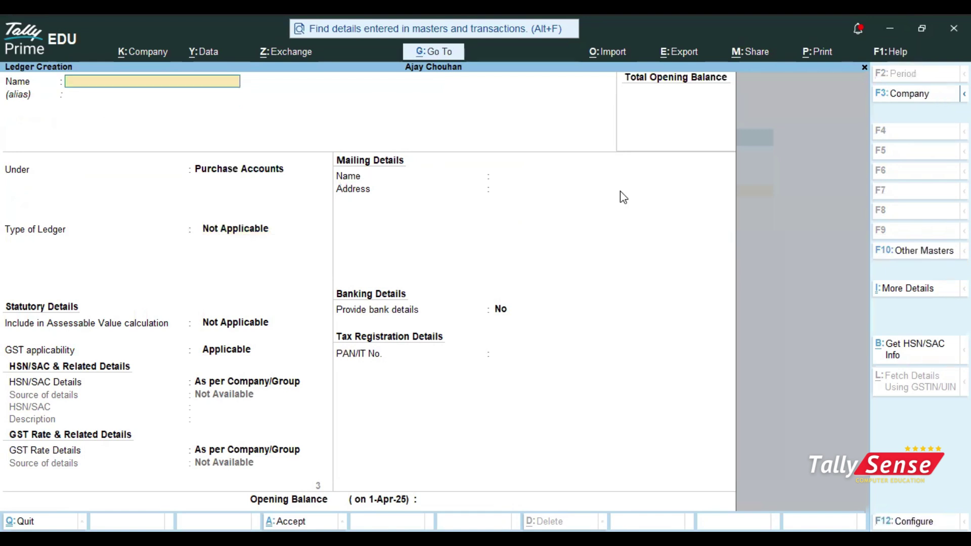
- Quit ledger creation and return to the Gateway of Tally
{"action": "key", "text": "Escape"}
{"action": "key", "text": "y"}
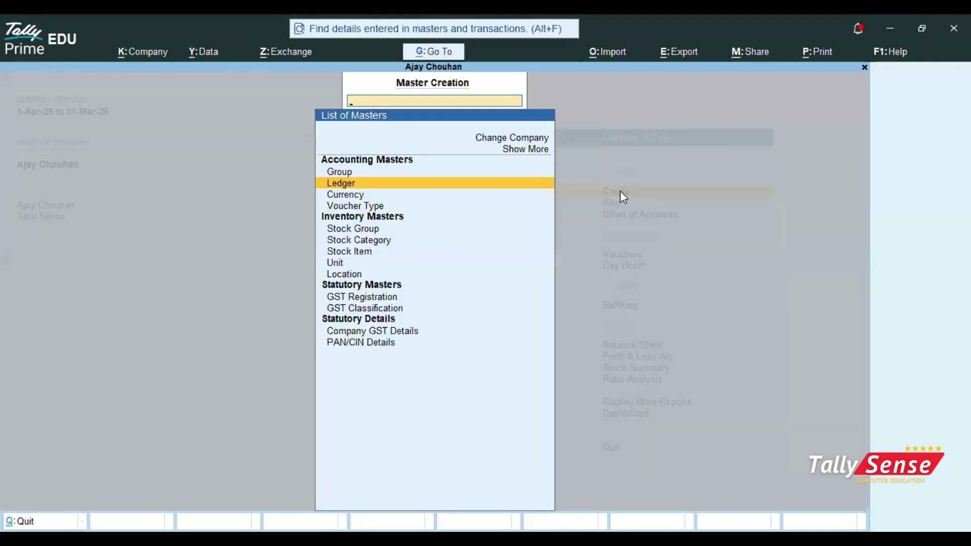
{"action": "key", "text": "Down"}
{"action": "key", "text": "Down"}
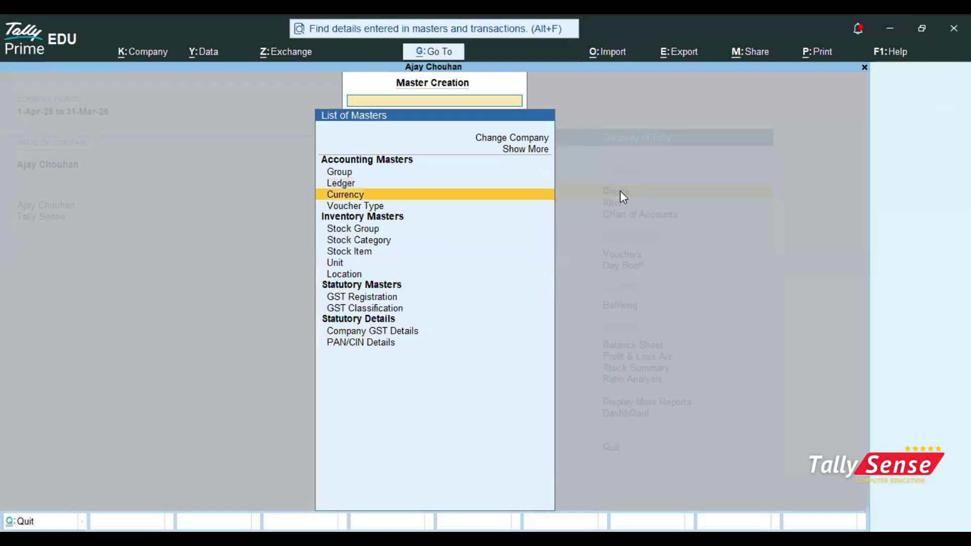
{"action": "key", "text": "Escape"}
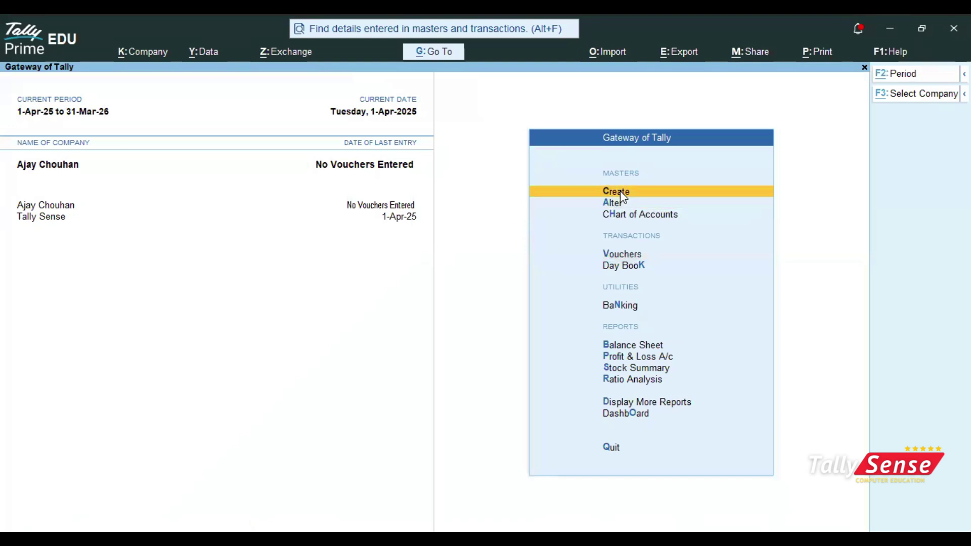
- Look up Practical 6 in the workbook: a Sales ledger under Sales Account, opening balance 0
{"action": "key", "text": "alt+Tab"}
{"action": "scroll", "coordinate": [625, 205], "scroll_direction": "down", "scroll_amount": 5}
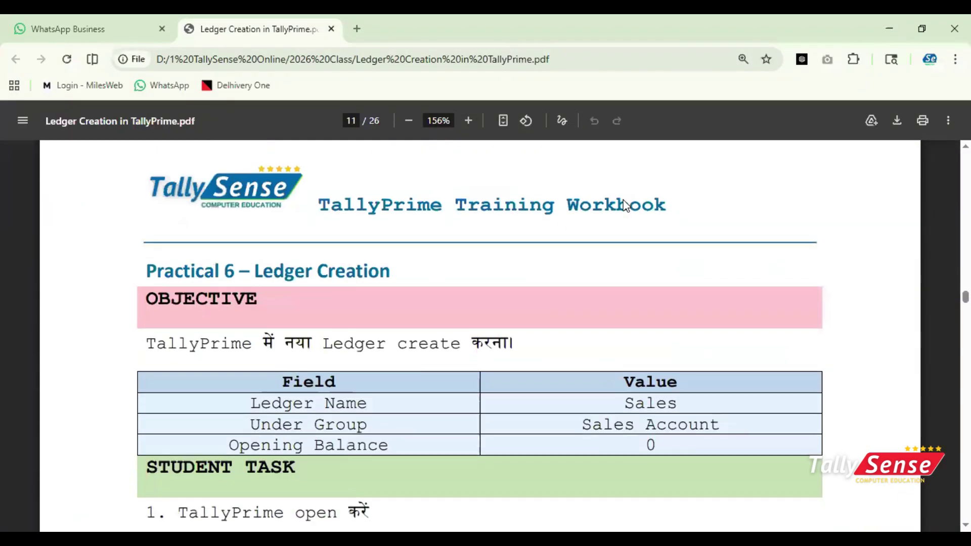
{"action": "scroll", "coordinate": [626, 206], "scroll_direction": "down", "scroll_amount": 1}
{"action": "left_click_drag", "start_coordinate": [616, 338], "coordinate": [677, 335]}
{"action": "left_click", "coordinate": [643, 356]}
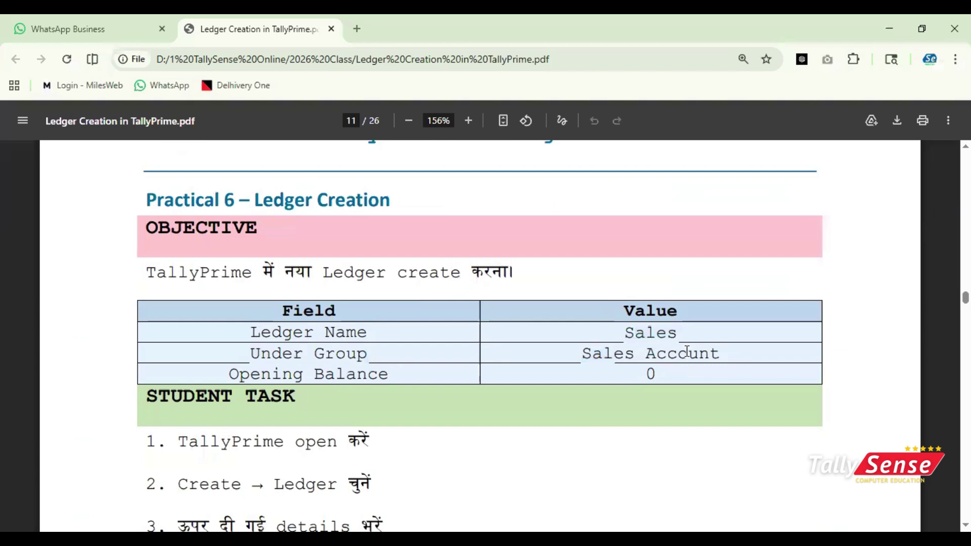
- From the Payment voucher, create a 'Sales' ledger under Sales Accounts and select it as the first particular
{"action": "key", "text": "alt+Tab"}
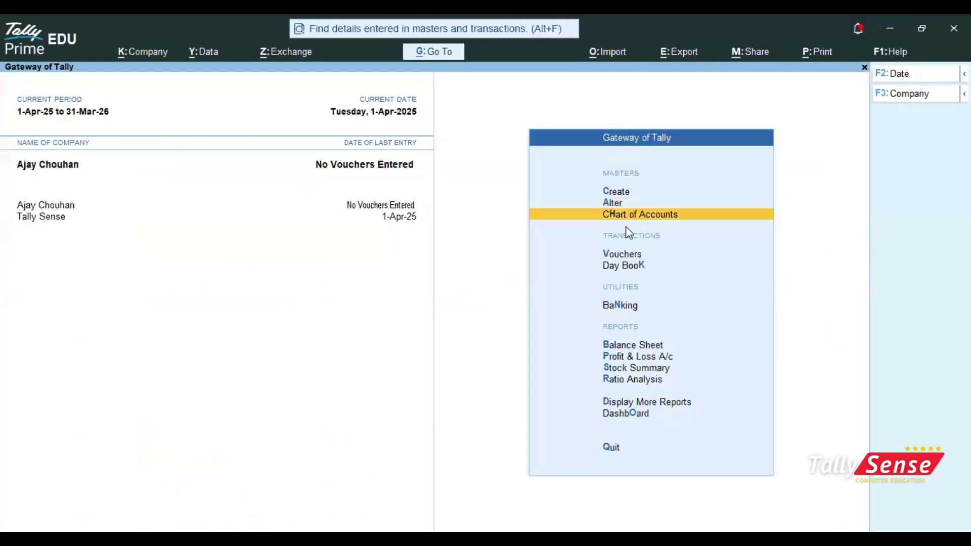
{"action": "left_click", "coordinate": [629, 253]}
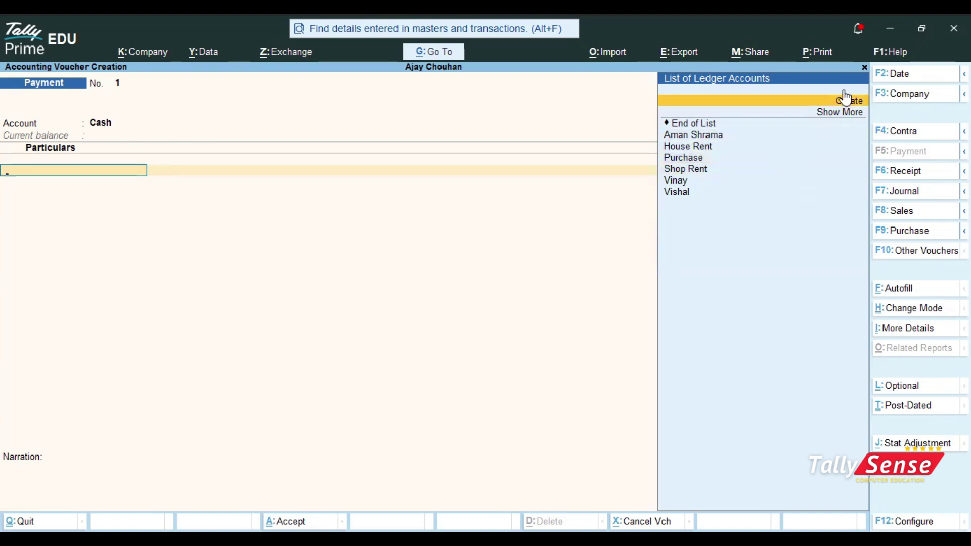
{"action": "left_click", "coordinate": [848, 106]}
{"action": "type", "text": "Sales"}
{"action": "key", "text": "Return"}
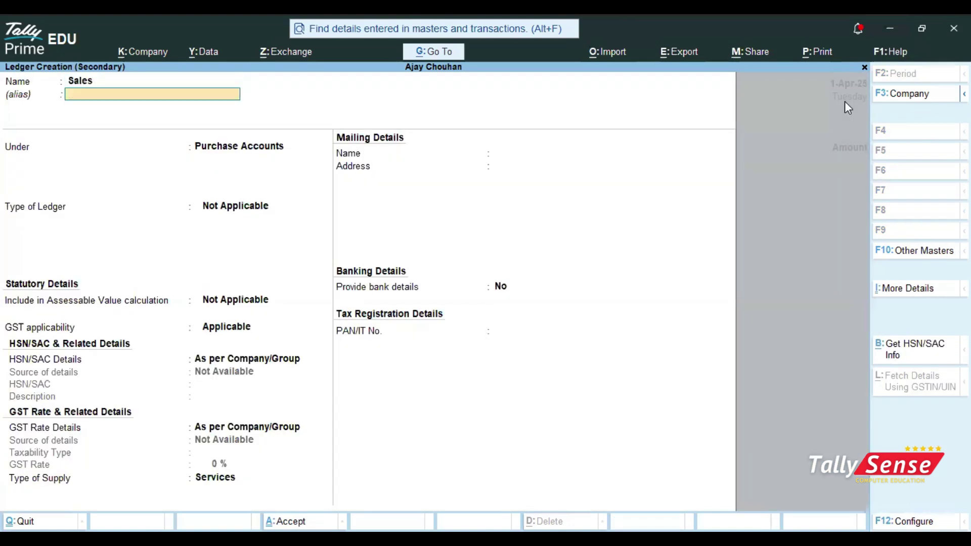
{"action": "key", "text": "Return"}
{"action": "type", "text": "Sales"}
{"action": "key", "text": "Return"}
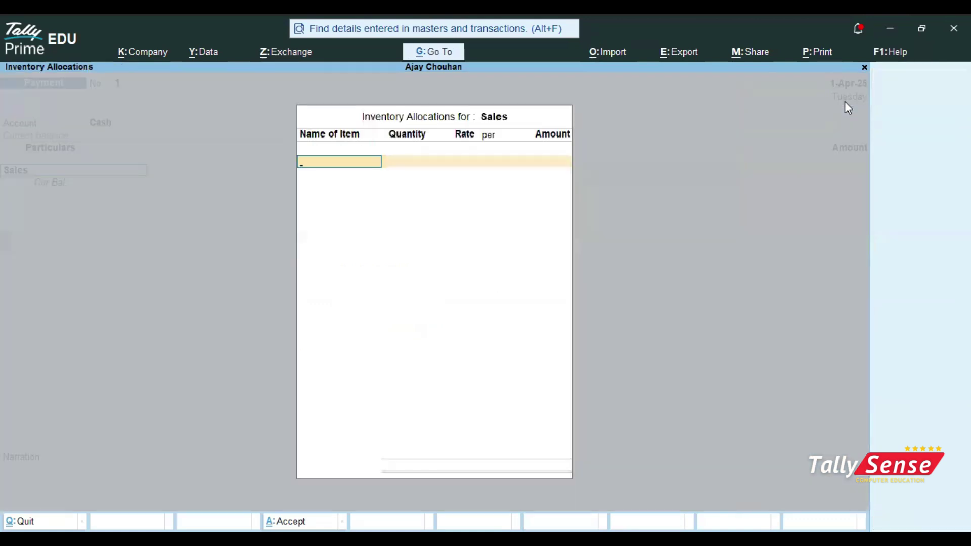
{"action": "key", "text": "Escape"}
{"action": "key", "text": "Escape"}
{"action": "key", "text": "Escape"}
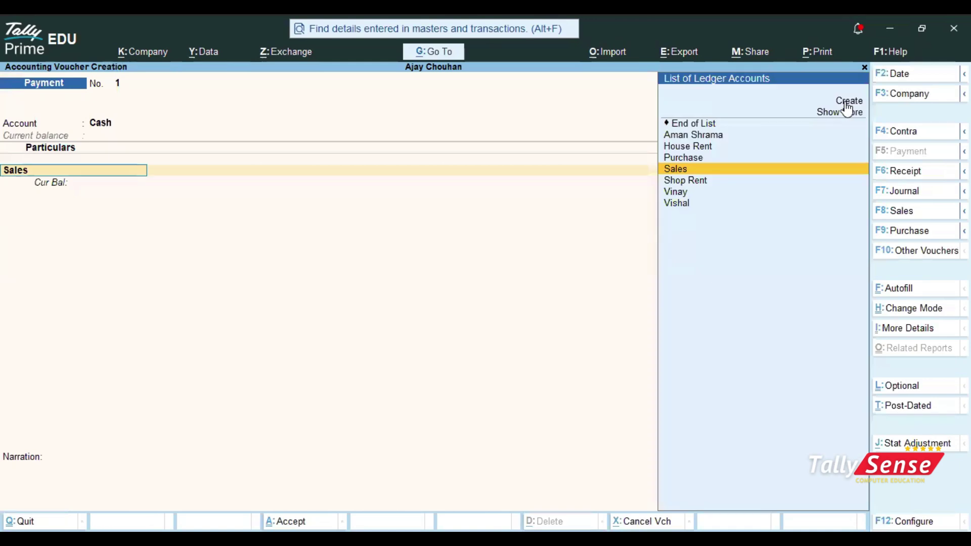
{"action": "key", "text": "Up"}
{"action": "key", "text": "Down"}
{"action": "key", "text": "alt"}
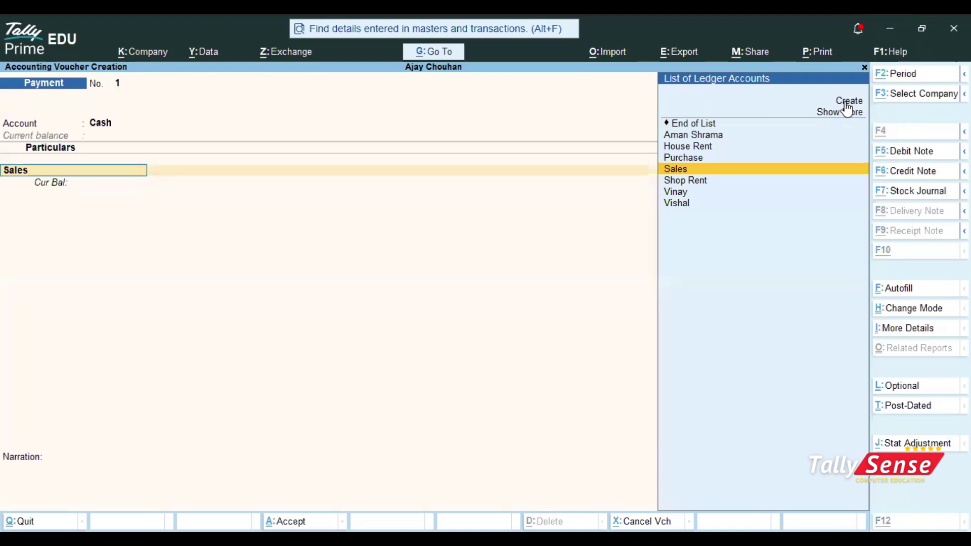
- Scroll the workbook to the Electricity Expense ledger, grouped under Indirect Expenses
{"action": "key", "text": "alt+Tab"}
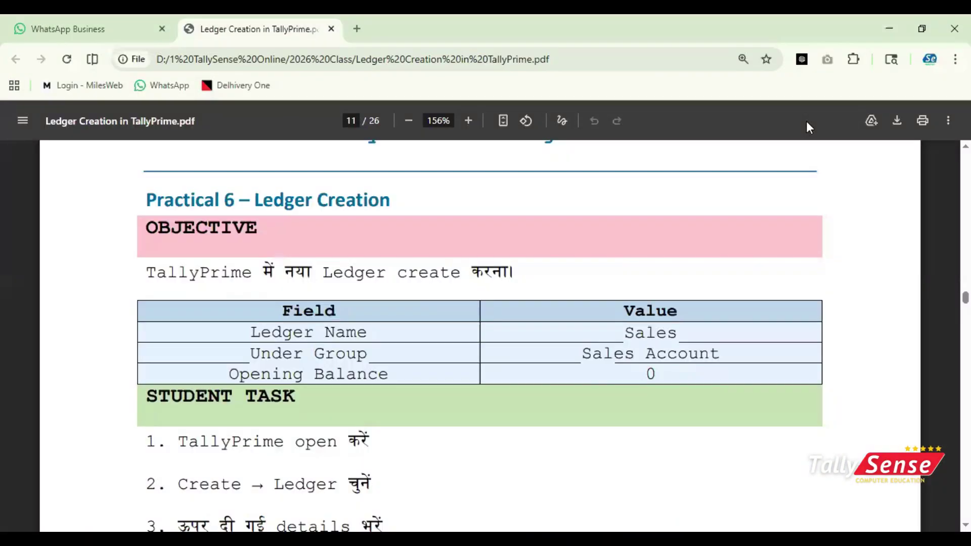
{"action": "scroll", "coordinate": [492, 306], "scroll_direction": "down", "scroll_amount": 10}
{"action": "scroll", "coordinate": [495, 312], "scroll_direction": "down", "scroll_amount": 12}
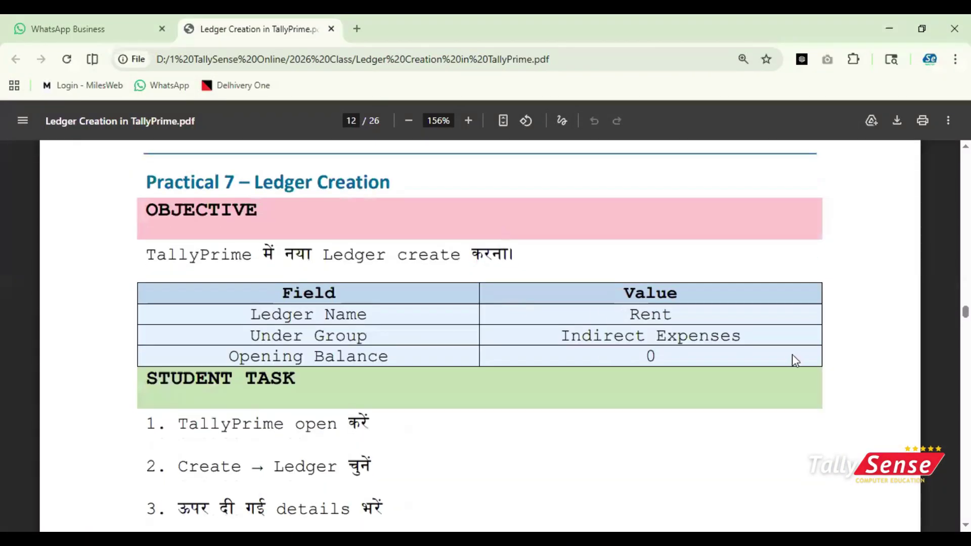
{"action": "scroll", "coordinate": [768, 361], "scroll_direction": "down", "scroll_amount": 12}
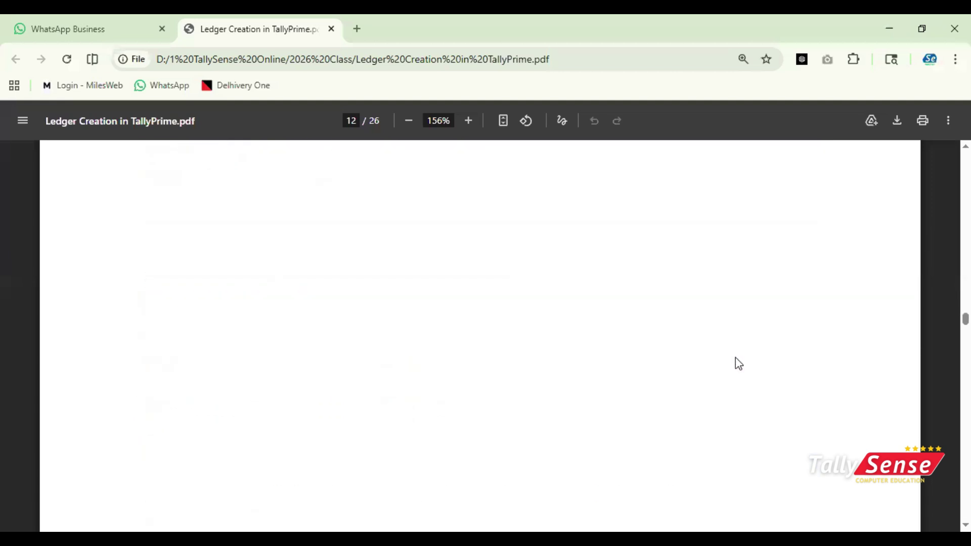
{"action": "scroll", "coordinate": [738, 363], "scroll_direction": "down", "scroll_amount": 10}
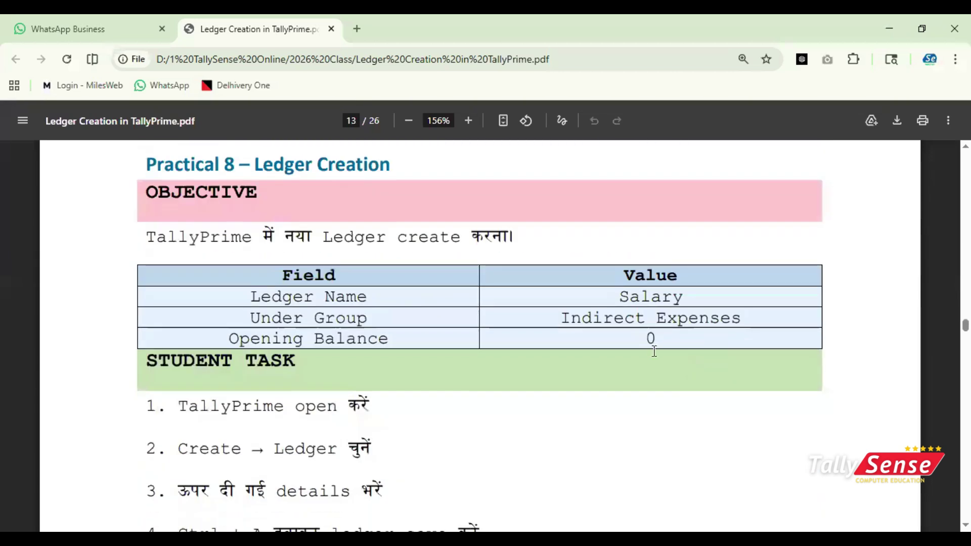
{"action": "scroll", "coordinate": [654, 351], "scroll_direction": "down", "scroll_amount": 10}
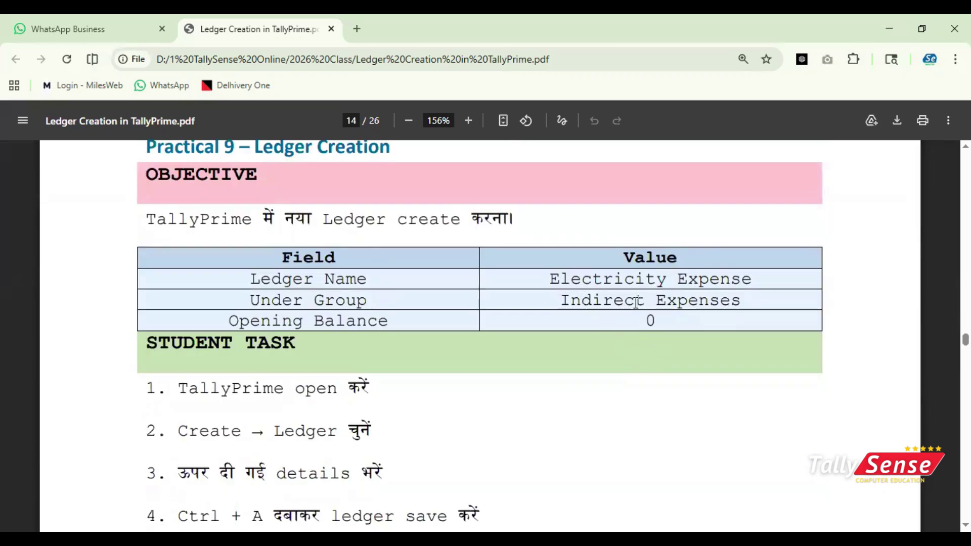
{"action": "left_click_drag", "start_coordinate": [561, 303], "coordinate": [752, 306]}
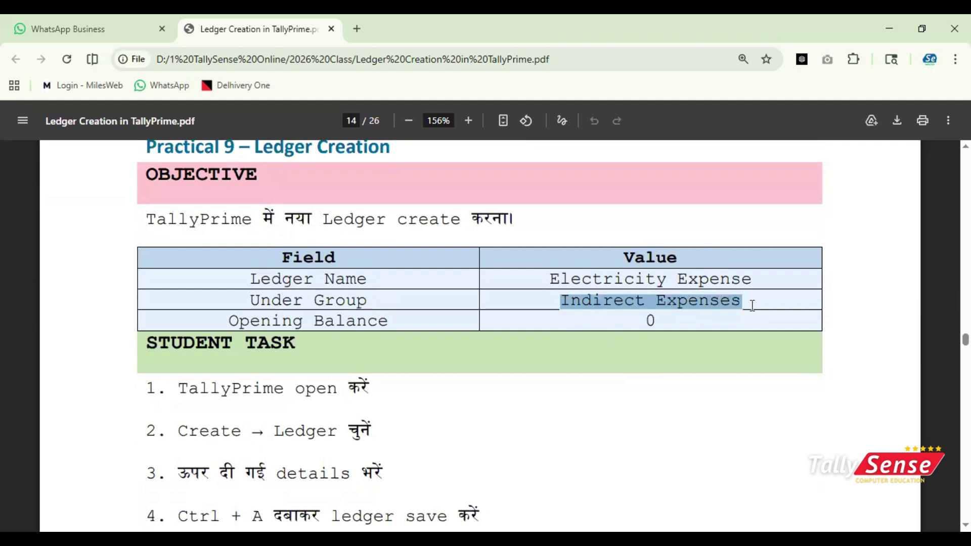
{"action": "scroll", "coordinate": [752, 305], "scroll_direction": "down", "scroll_amount": 20}
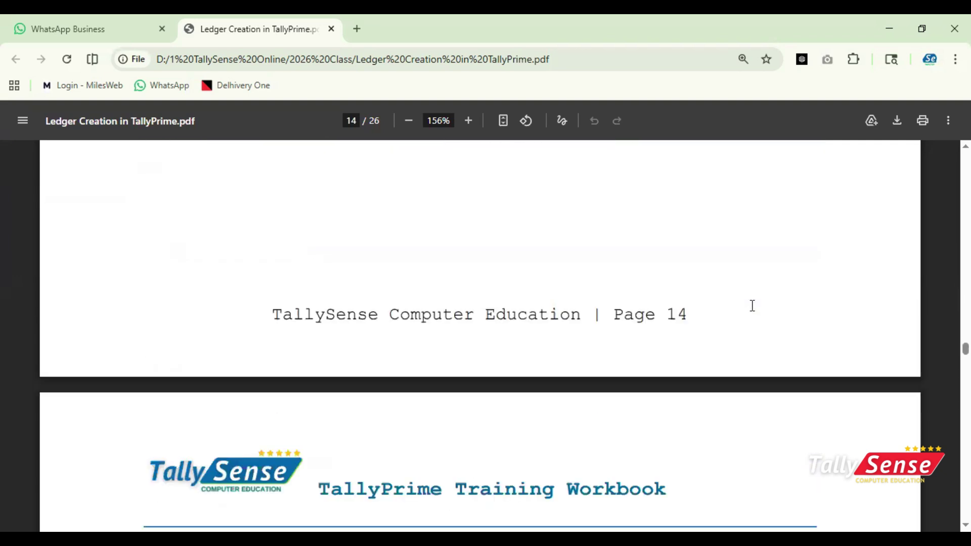
{"action": "scroll", "coordinate": [753, 305], "scroll_direction": "down", "scroll_amount": 2}
{"action": "left_click_drag", "start_coordinate": [599, 338], "coordinate": [672, 337]}
{"action": "left_click", "coordinate": [569, 353]}
- Continue to Practical 10 and highlight Indirect Expenses as the Stationery ledger's group
{"action": "scroll", "coordinate": [566, 357], "scroll_direction": "up", "scroll_amount": 5}
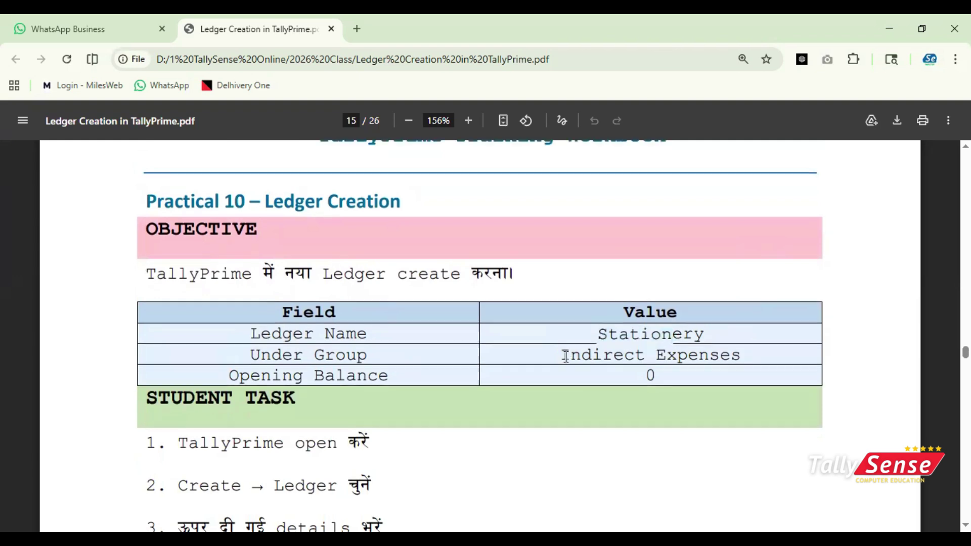
{"action": "scroll", "coordinate": [566, 358], "scroll_direction": "up", "scroll_amount": 4}
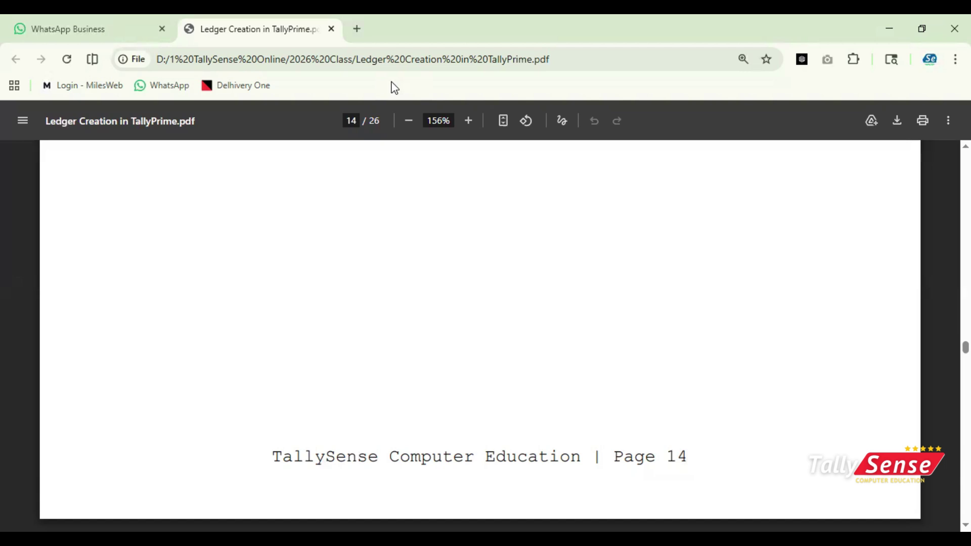
{"action": "scroll", "coordinate": [452, 359], "scroll_direction": "down", "scroll_amount": 3}
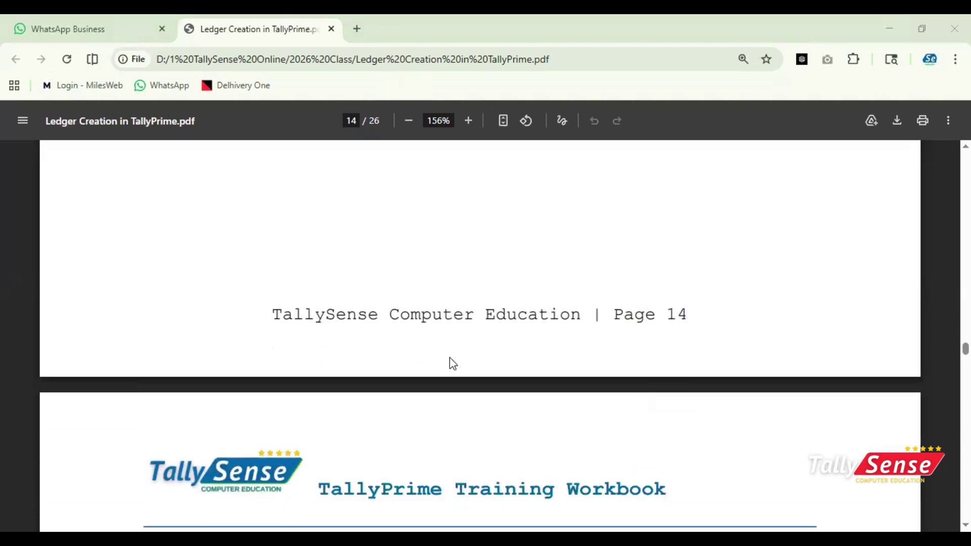
{"action": "scroll", "coordinate": [451, 360], "scroll_direction": "down", "scroll_amount": 2}
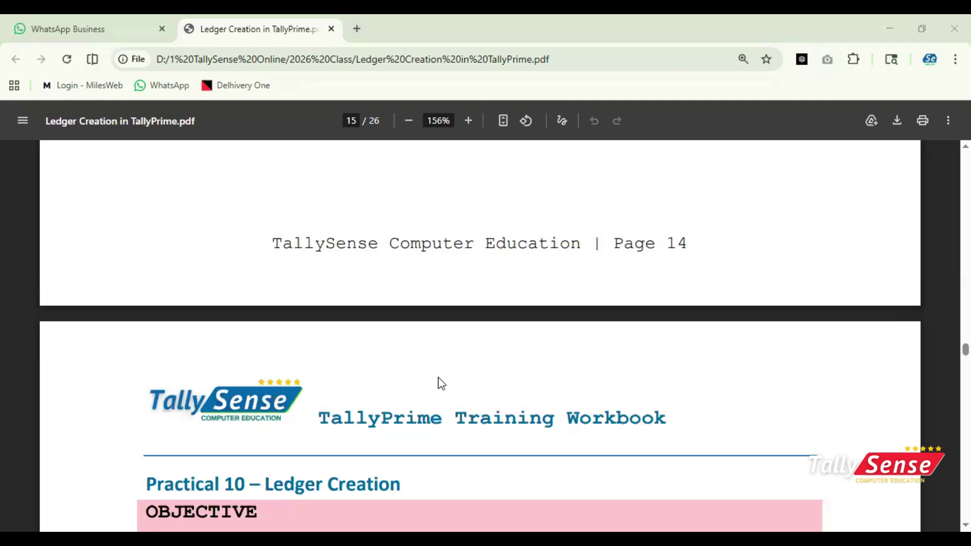
{"action": "scroll", "coordinate": [438, 382], "scroll_direction": "down", "scroll_amount": 4}
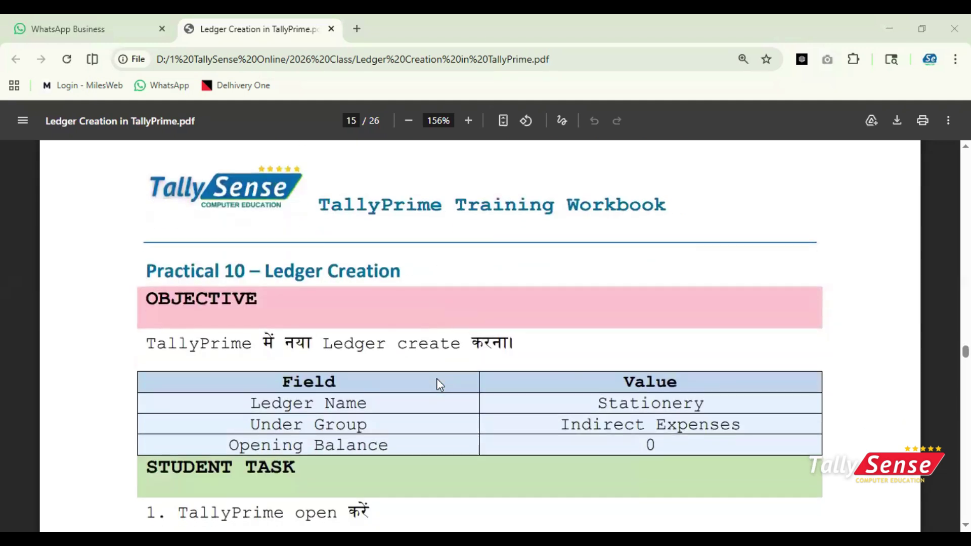
{"action": "scroll", "coordinate": [438, 380], "scroll_direction": "down", "scroll_amount": 1}
{"action": "scroll", "coordinate": [438, 385], "scroll_direction": "down", "scroll_amount": 2}
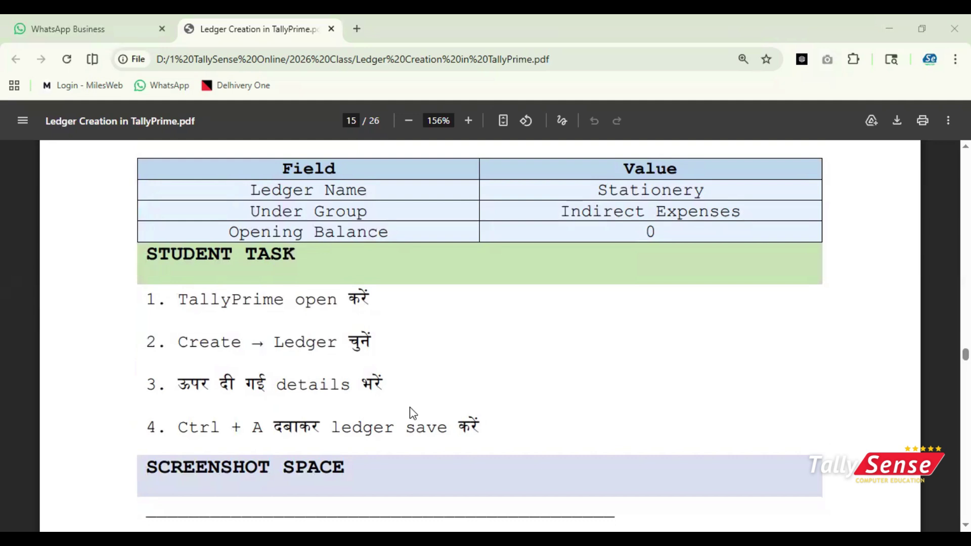
{"action": "left_click_drag", "start_coordinate": [558, 212], "coordinate": [774, 211]}
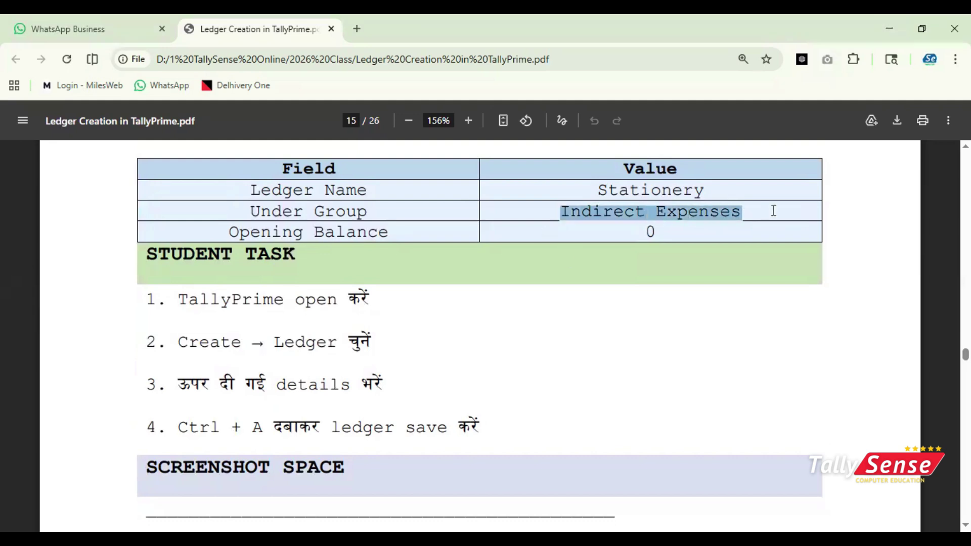